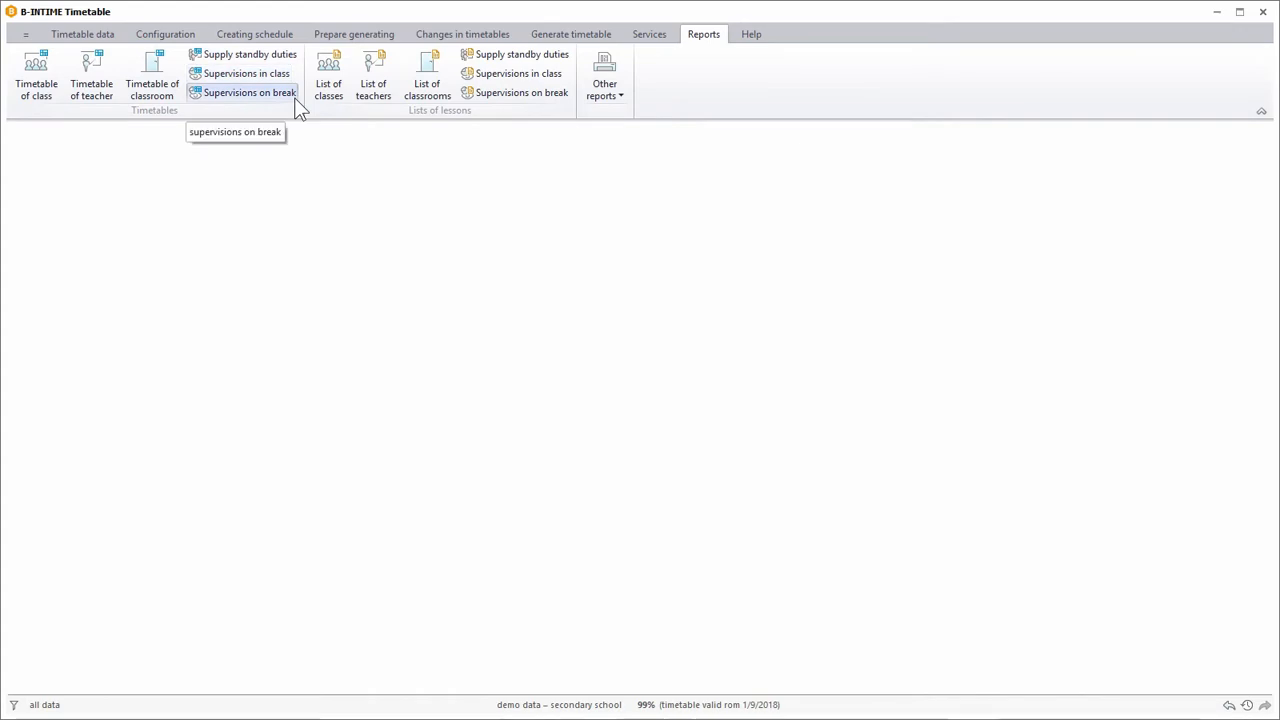
Open the class timetable report and select all classes of the 8G - grammer - eight years programme.
click(55, 98)
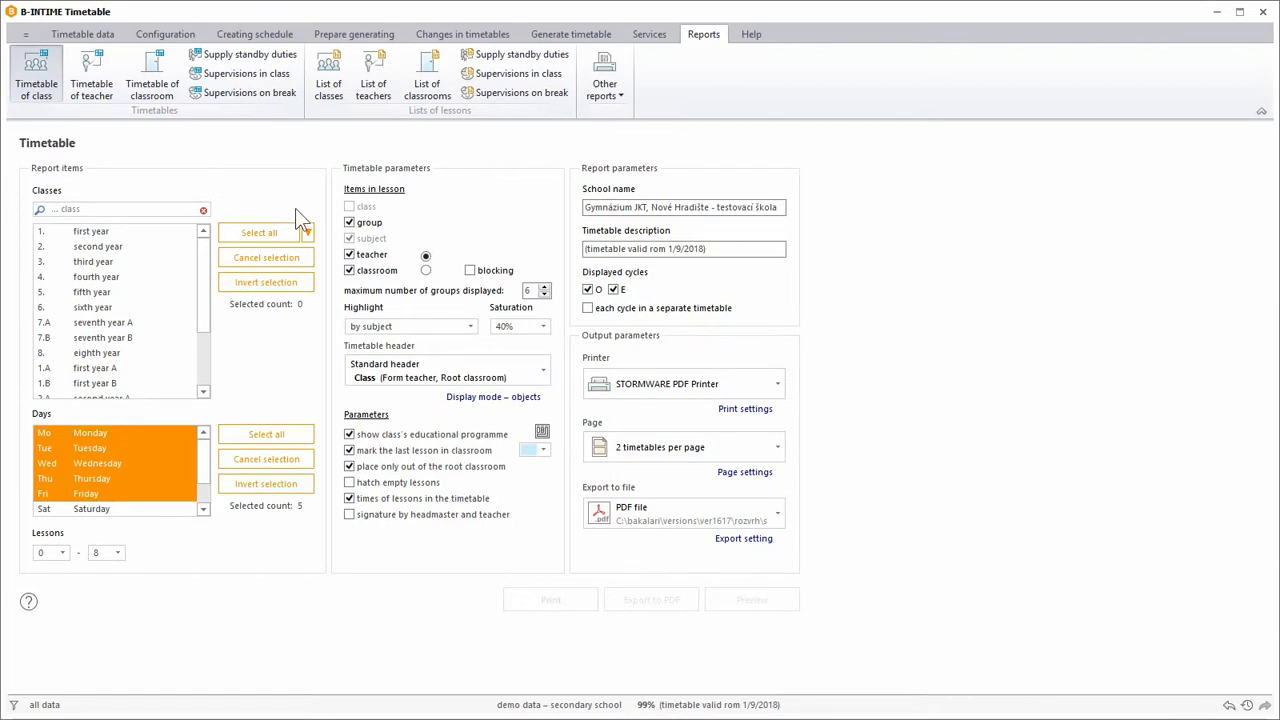
click(308, 233)
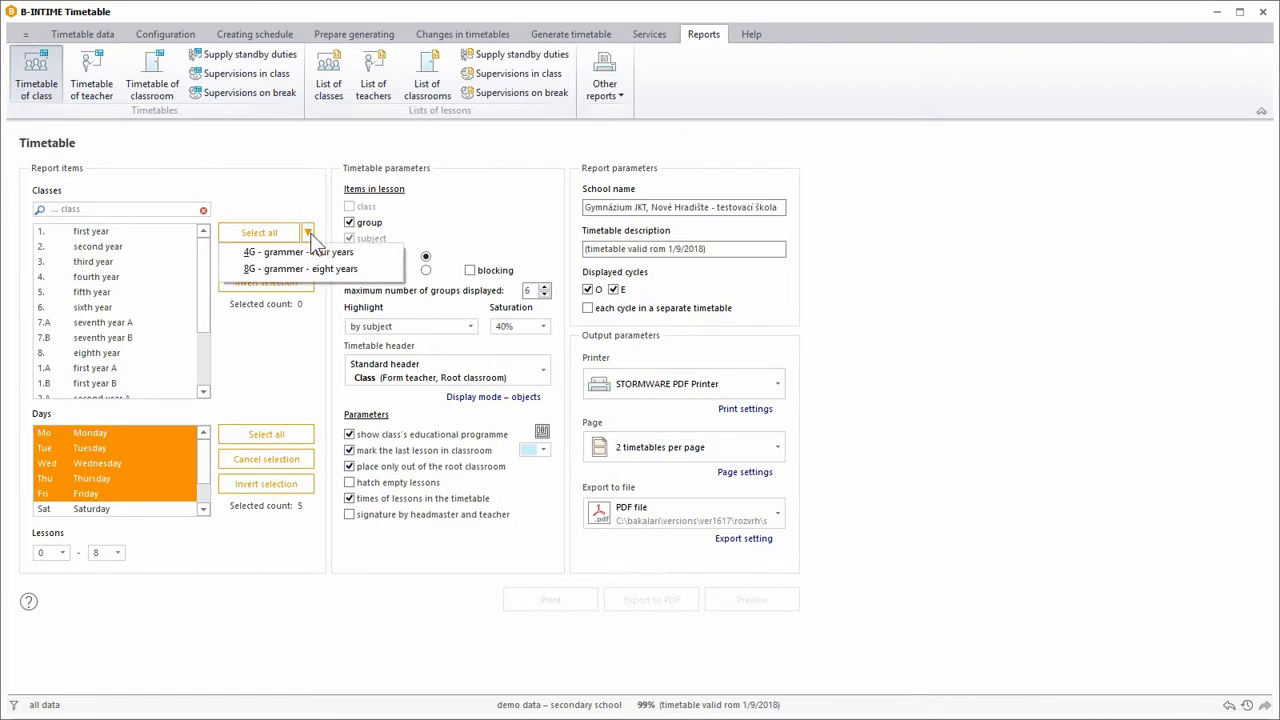
click(307, 271)
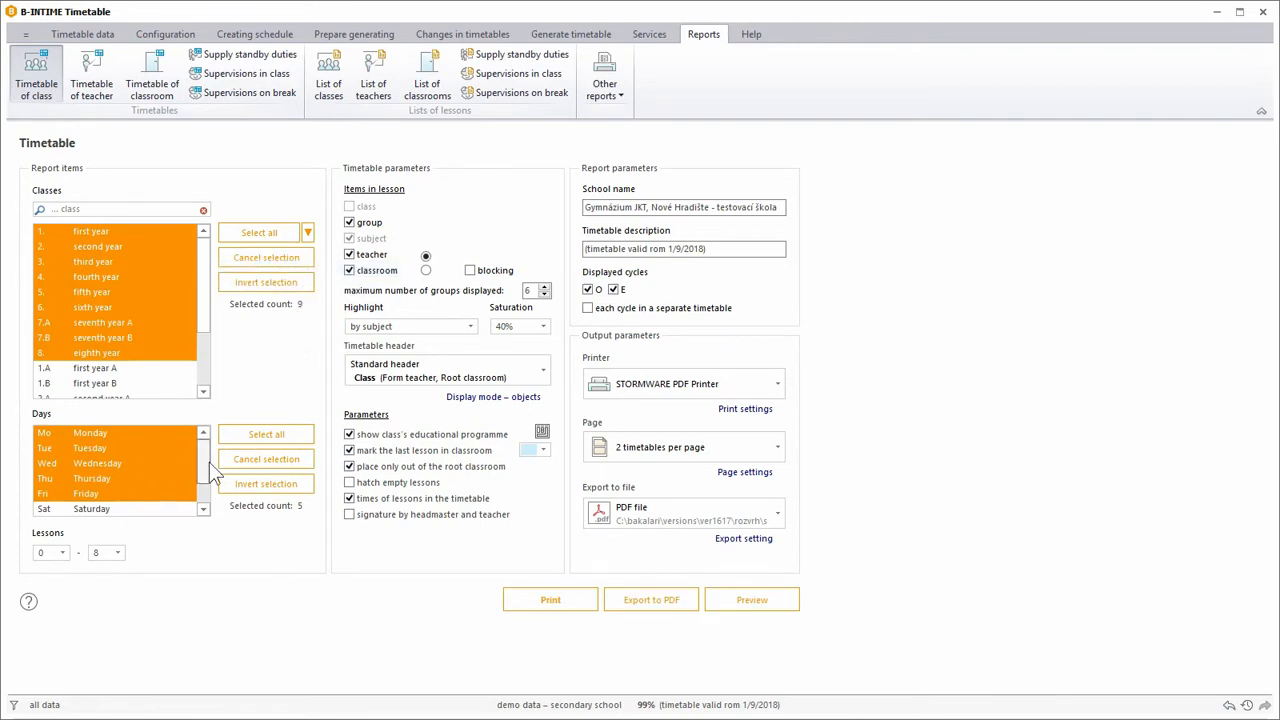
Extend the lesson range in the class timetable report so that it ends with lesson 9.
mouse_move(204, 467)
mouse_down()
mouse_move(196, 490)
mouse_move(203, 455)
mouse_up()
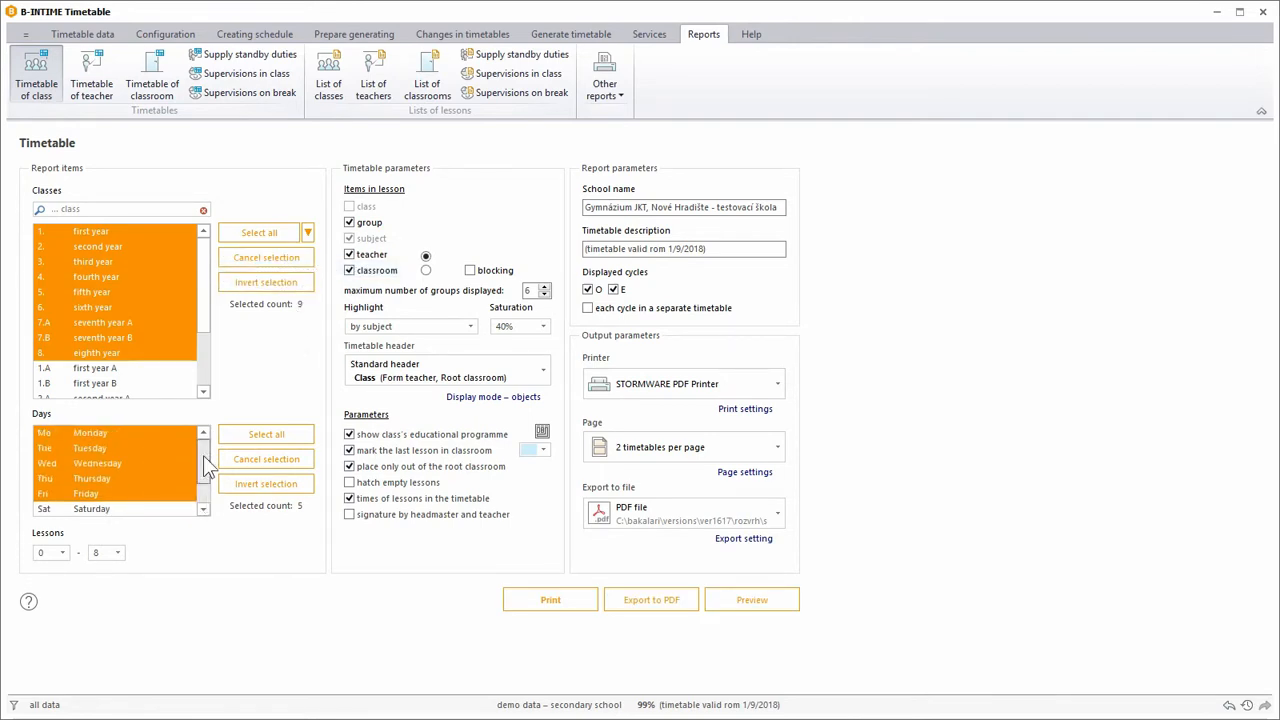
click(117, 554)
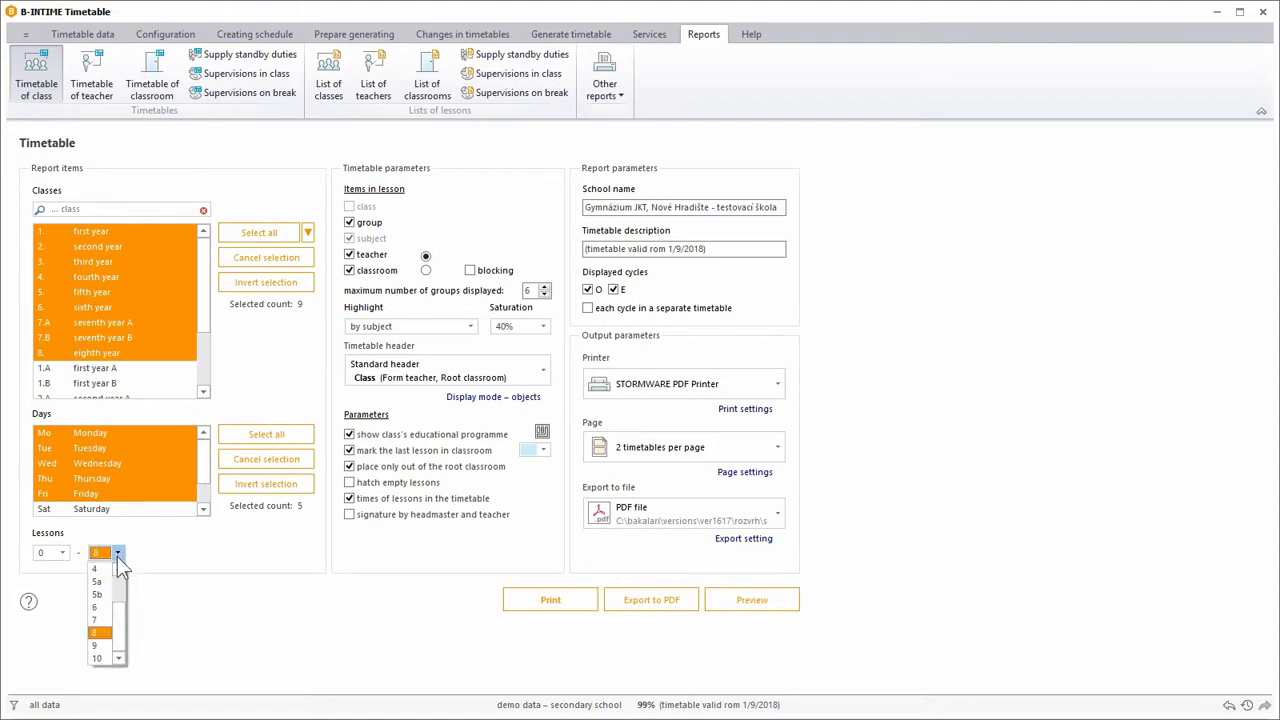
click(104, 641)
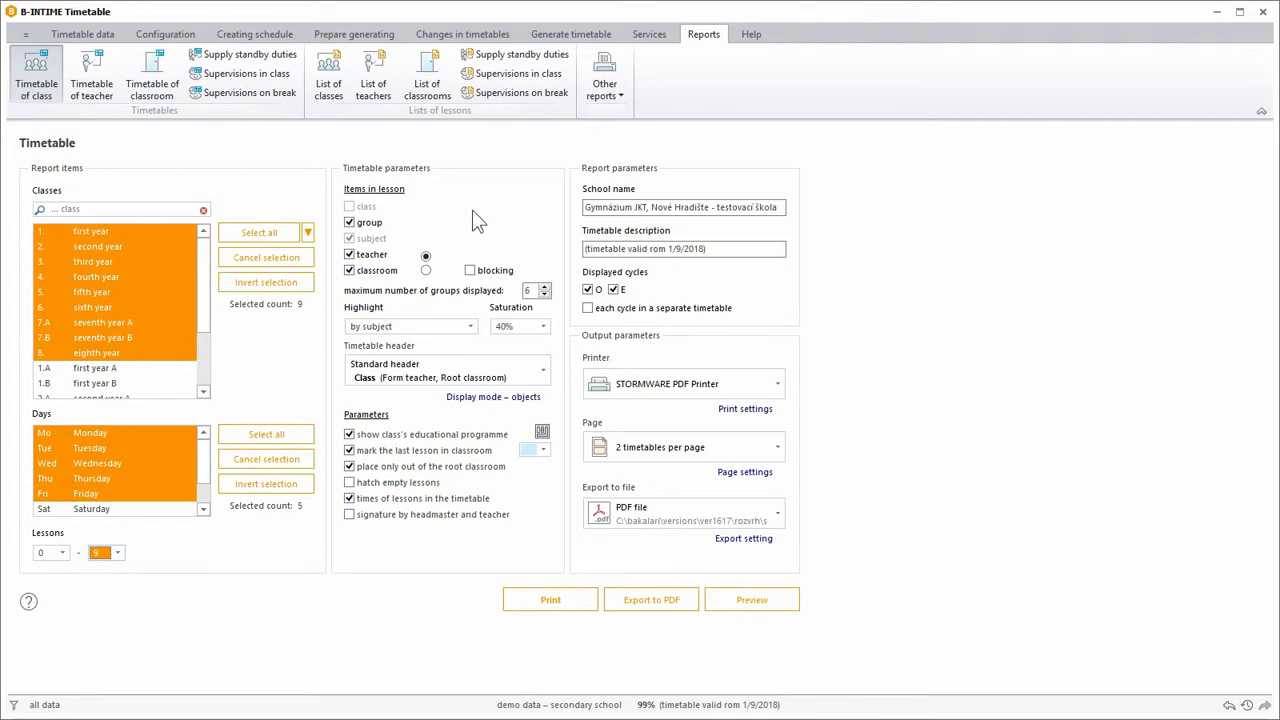
Set the maximum number of groups displayed to 7 and highlight lessons by subject at 60% saturation.
click(470, 271)
click(545, 287)
click(470, 328)
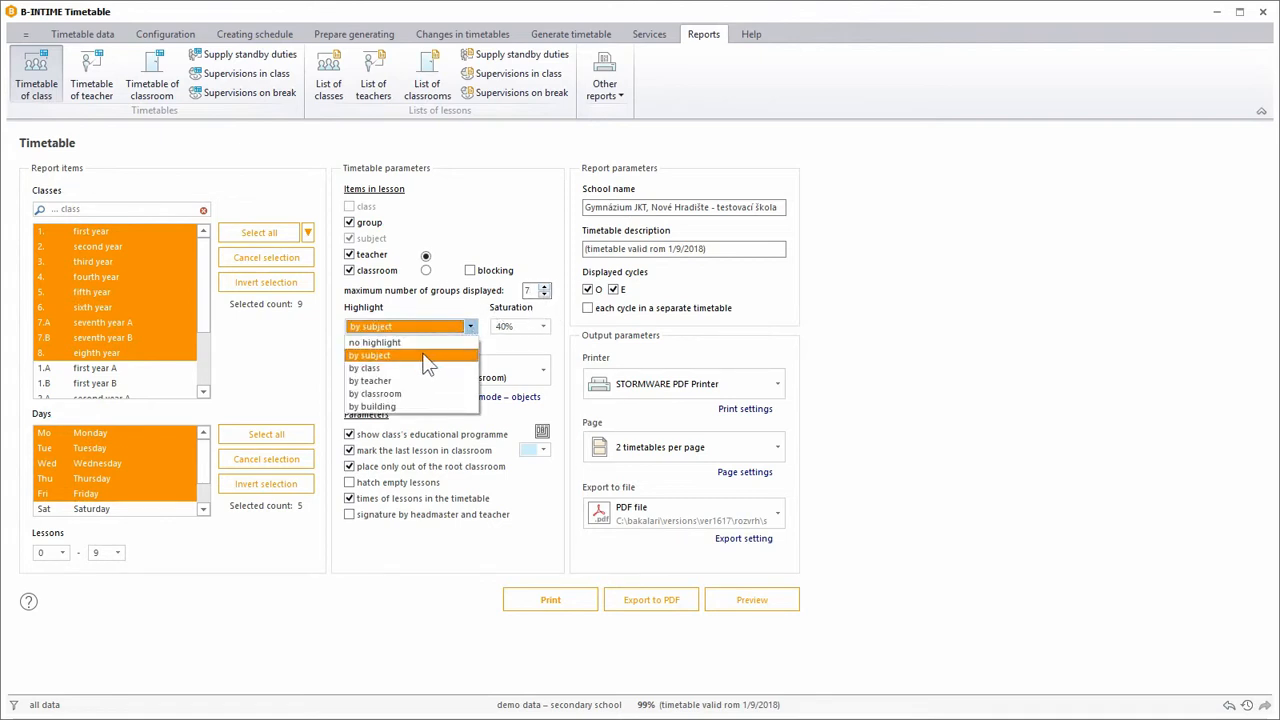
click(424, 355)
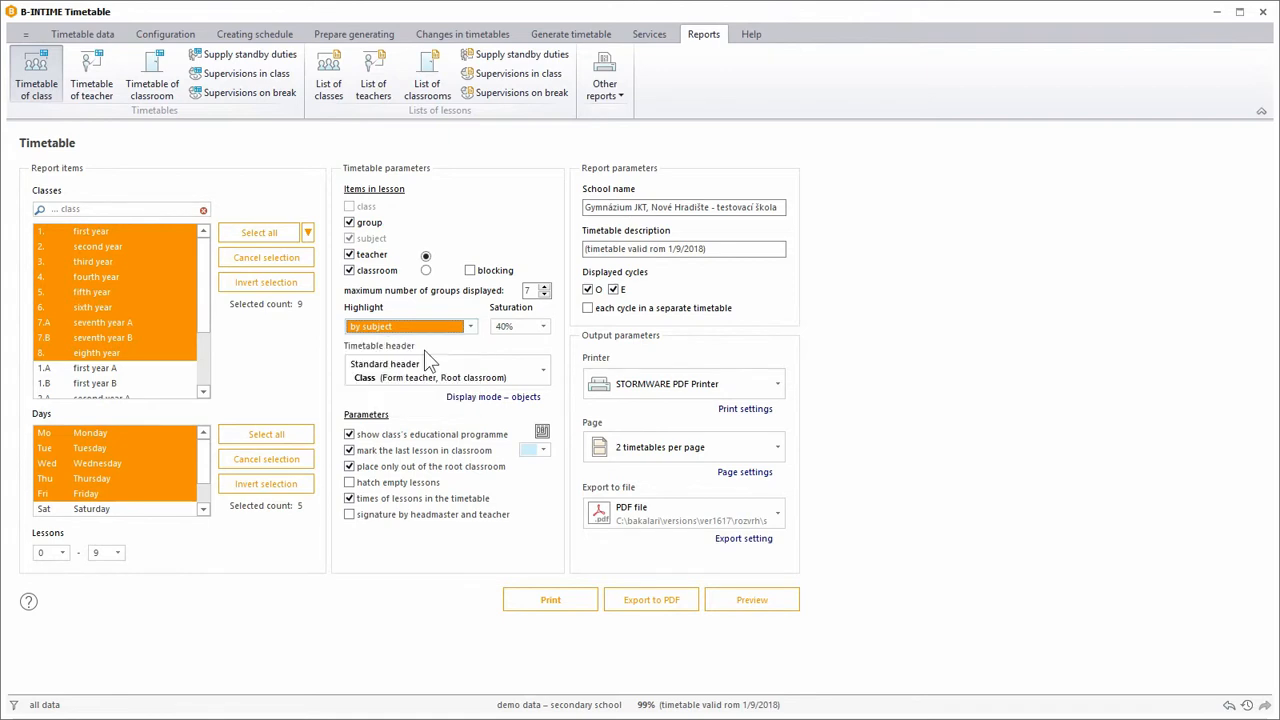
click(543, 327)
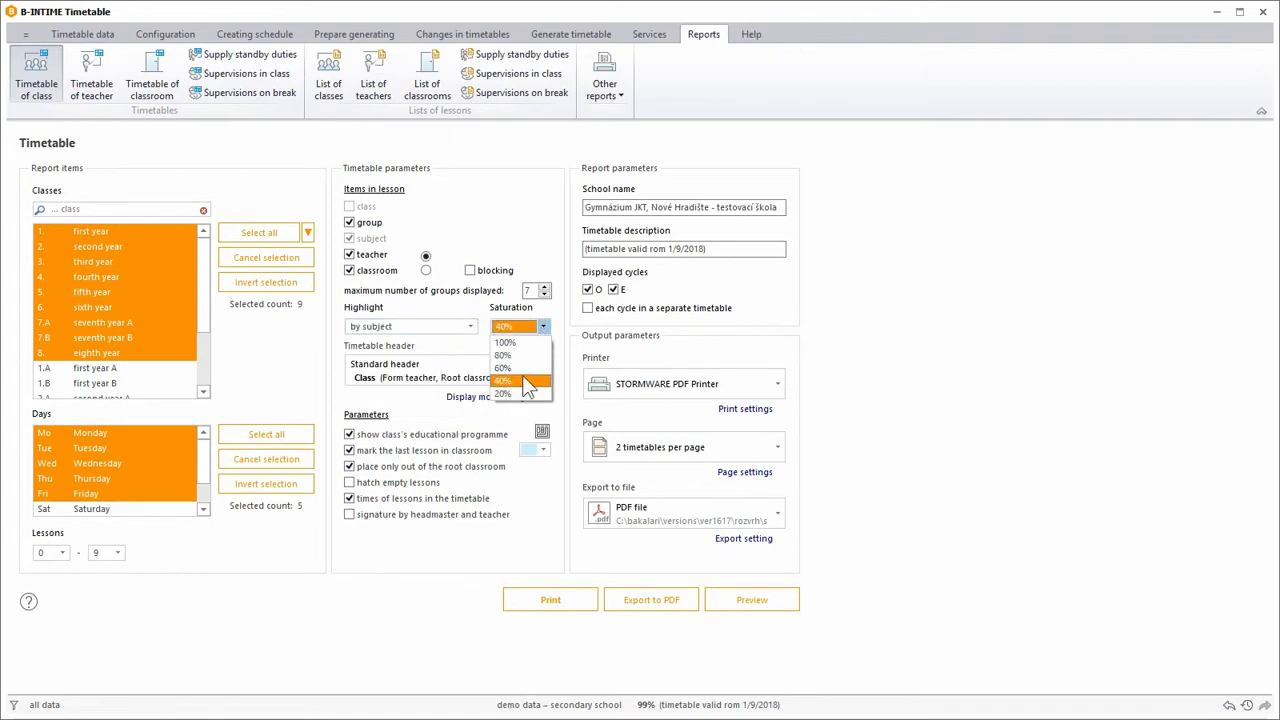
click(524, 368)
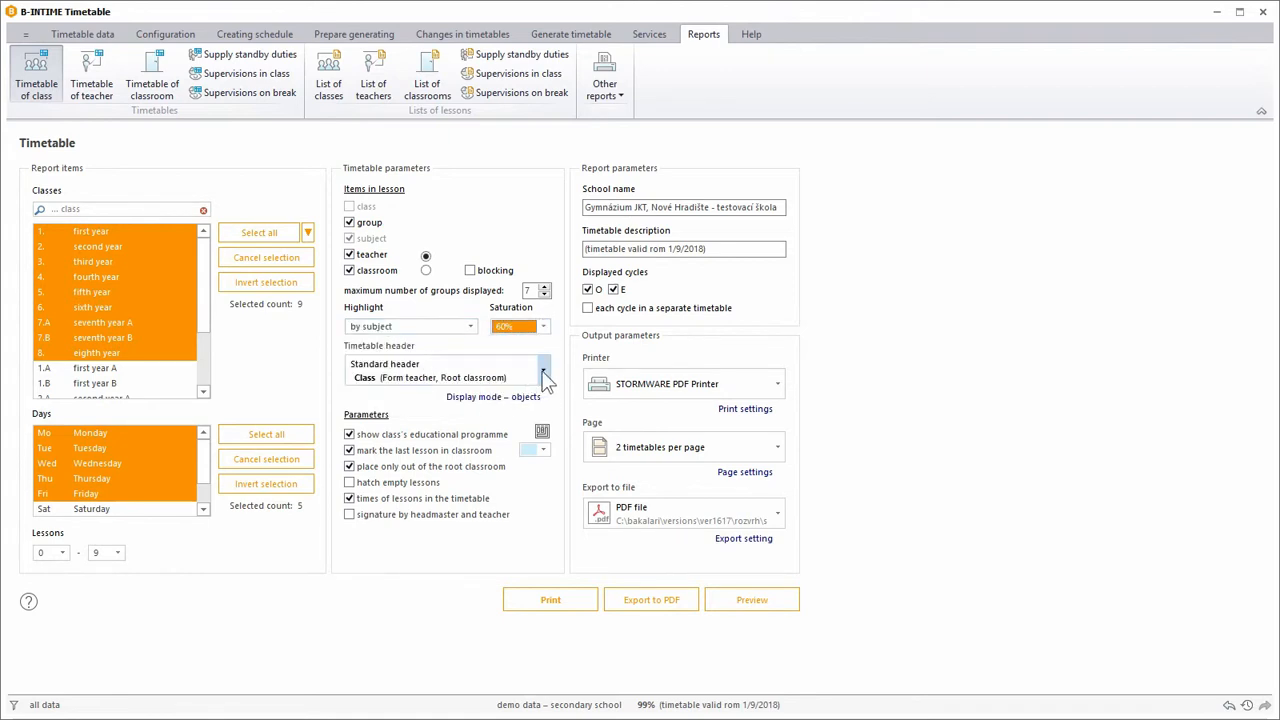
Look through the available timetable header layouts and keep the Standard header.
click(544, 374)
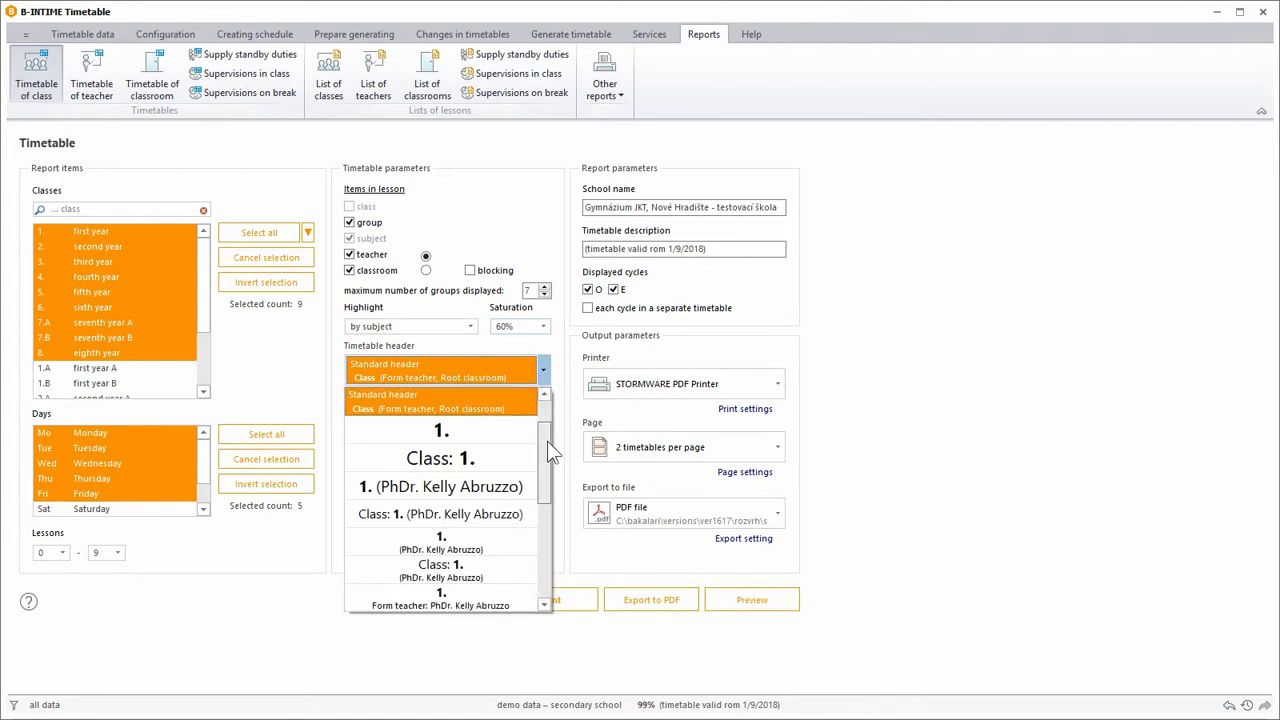
scroll(547, 441, up, 2)
drag(550, 414, 549, 543)
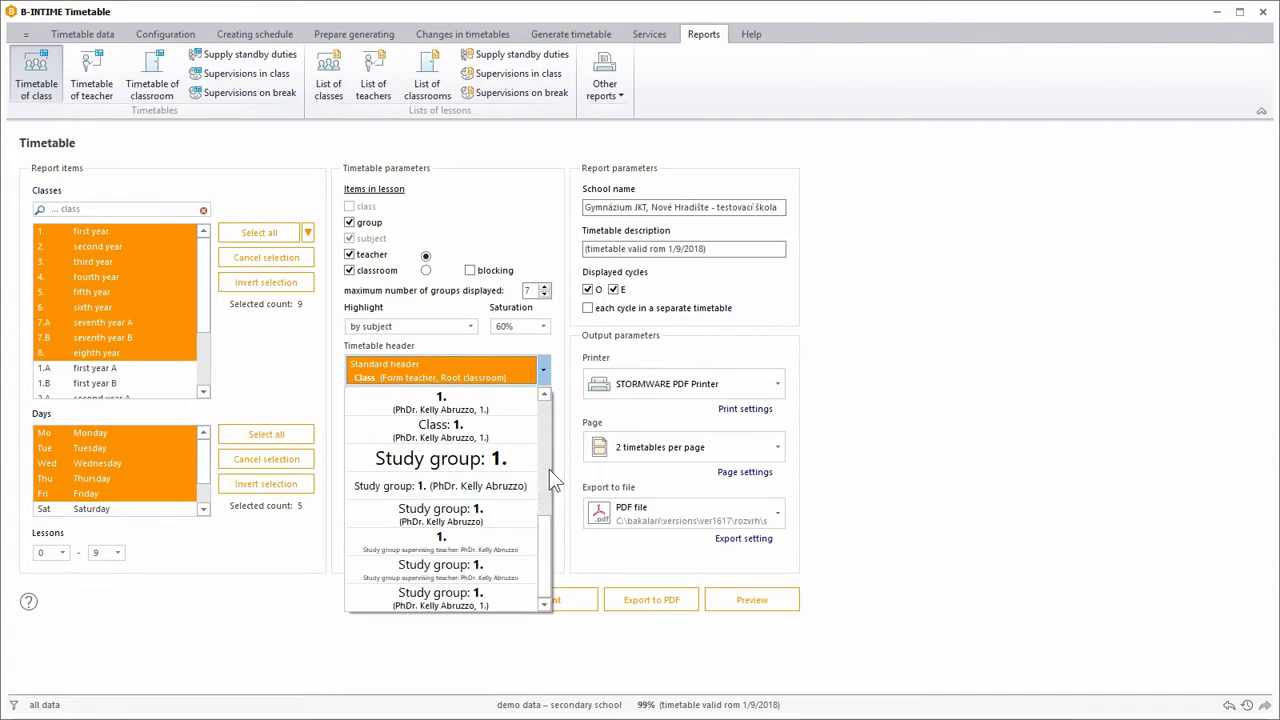
click(546, 418)
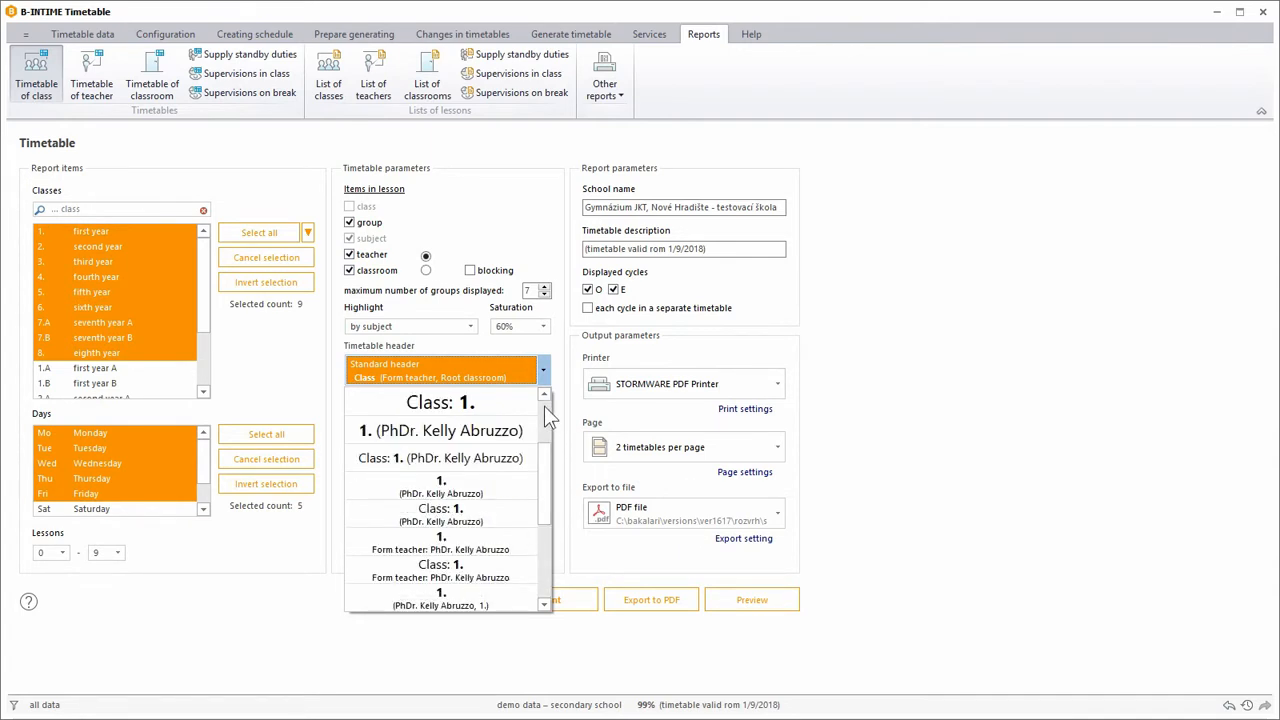
click(521, 368)
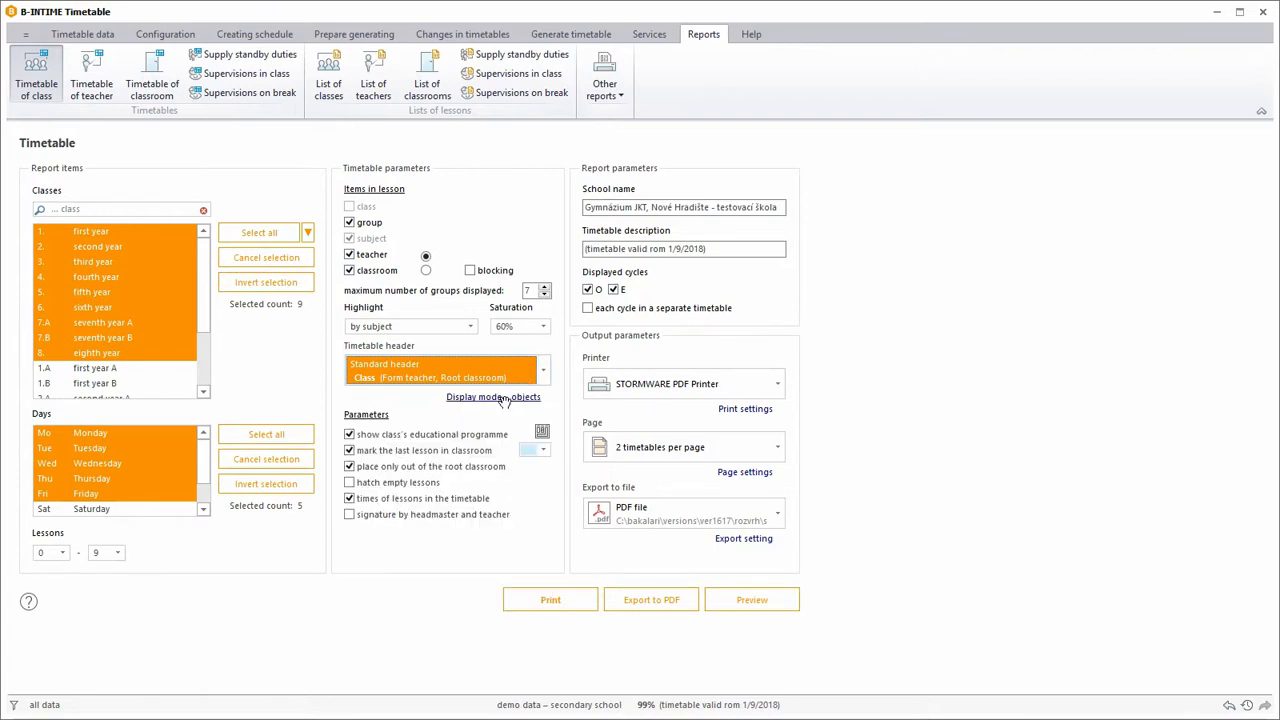
Set the display mode of the teacher in the timetable header to <name> <surname>.
click(504, 398)
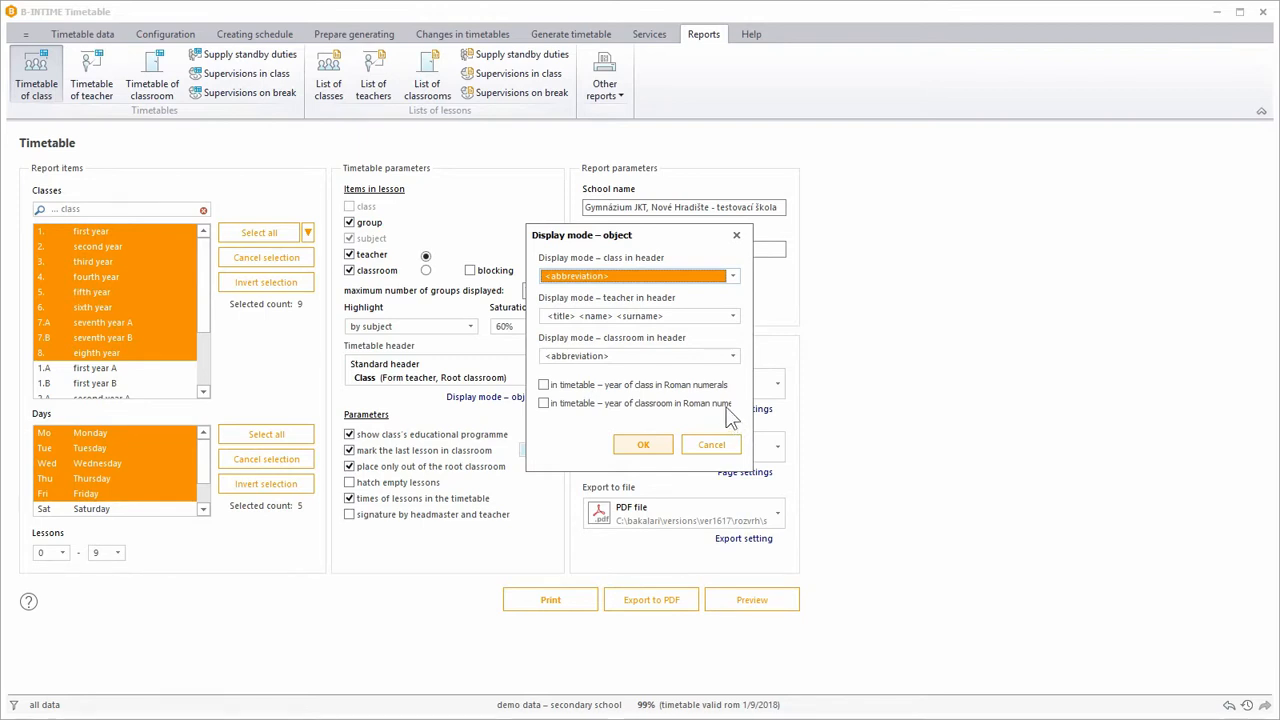
click(733, 316)
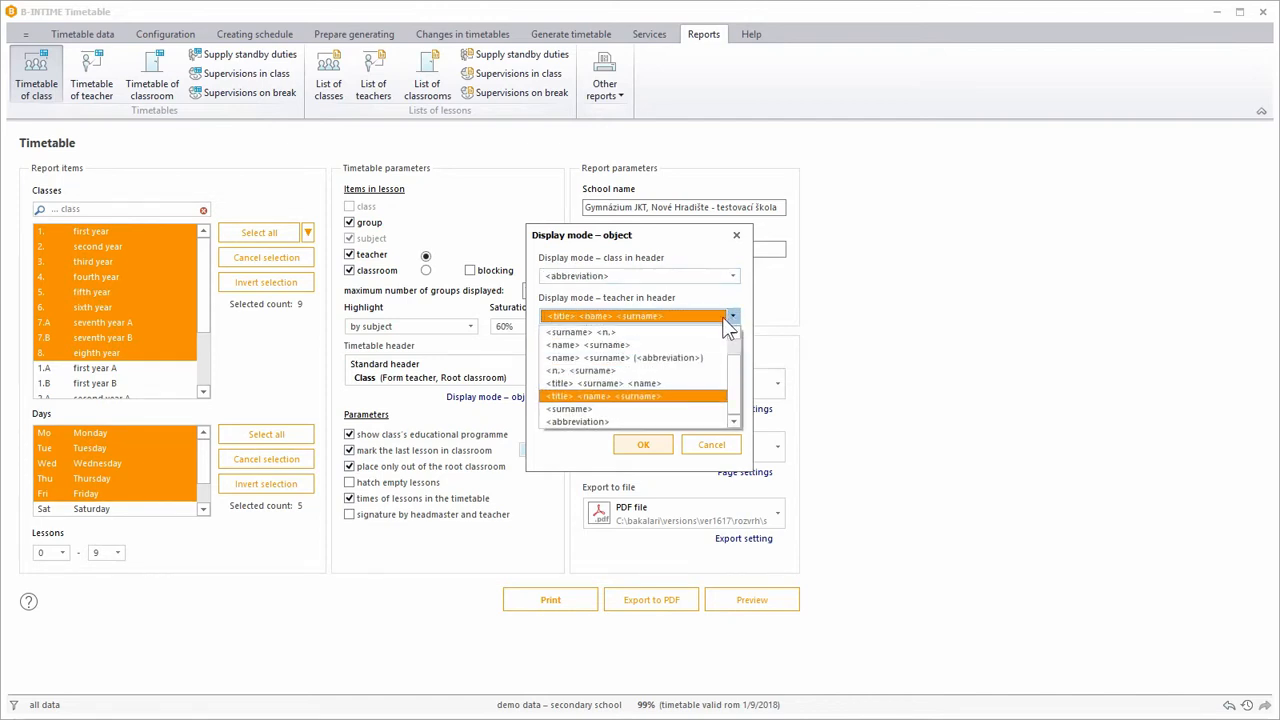
click(667, 344)
click(645, 446)
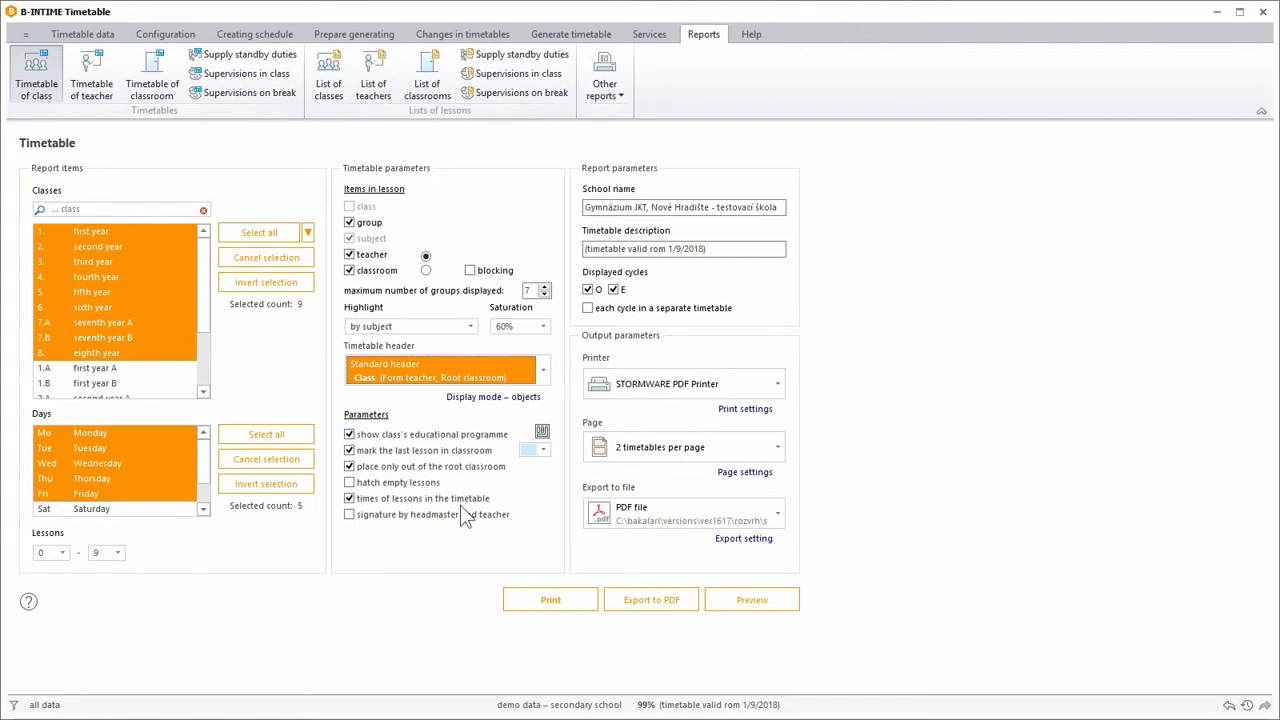
Turn on hatching of empty lessons and choose light blue for marking the last lesson in the classroom.
click(430, 484)
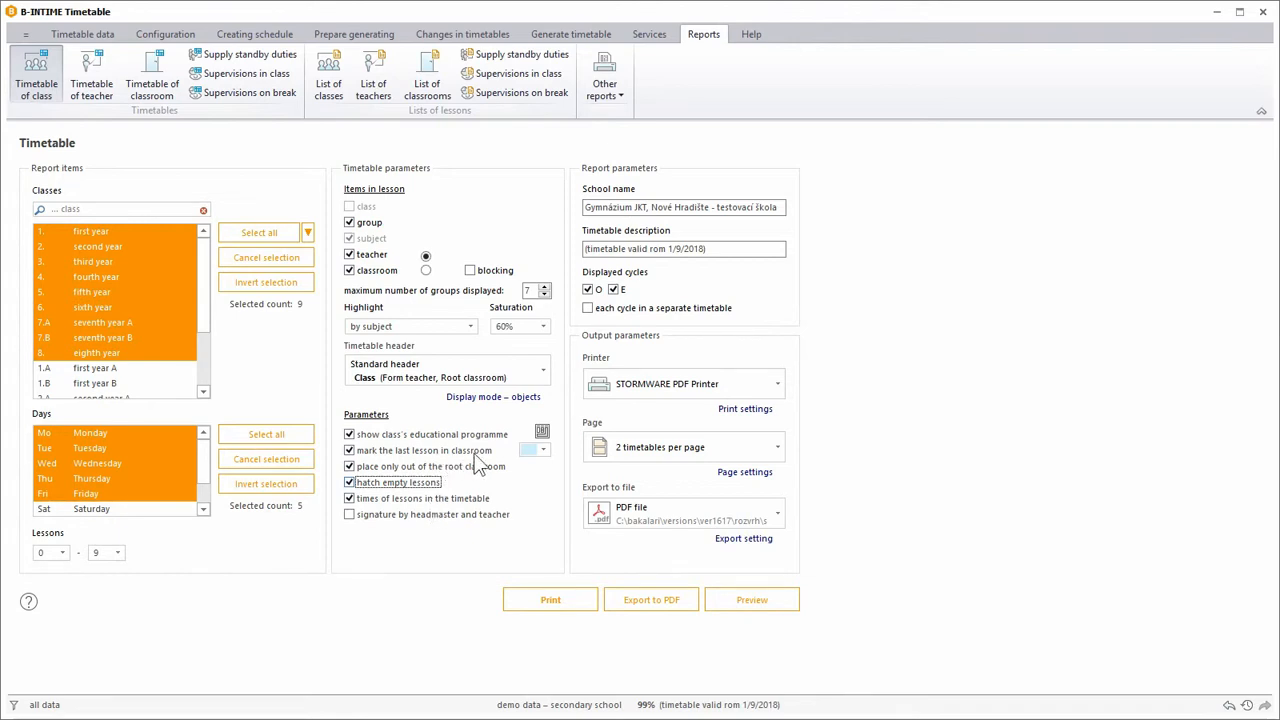
click(544, 451)
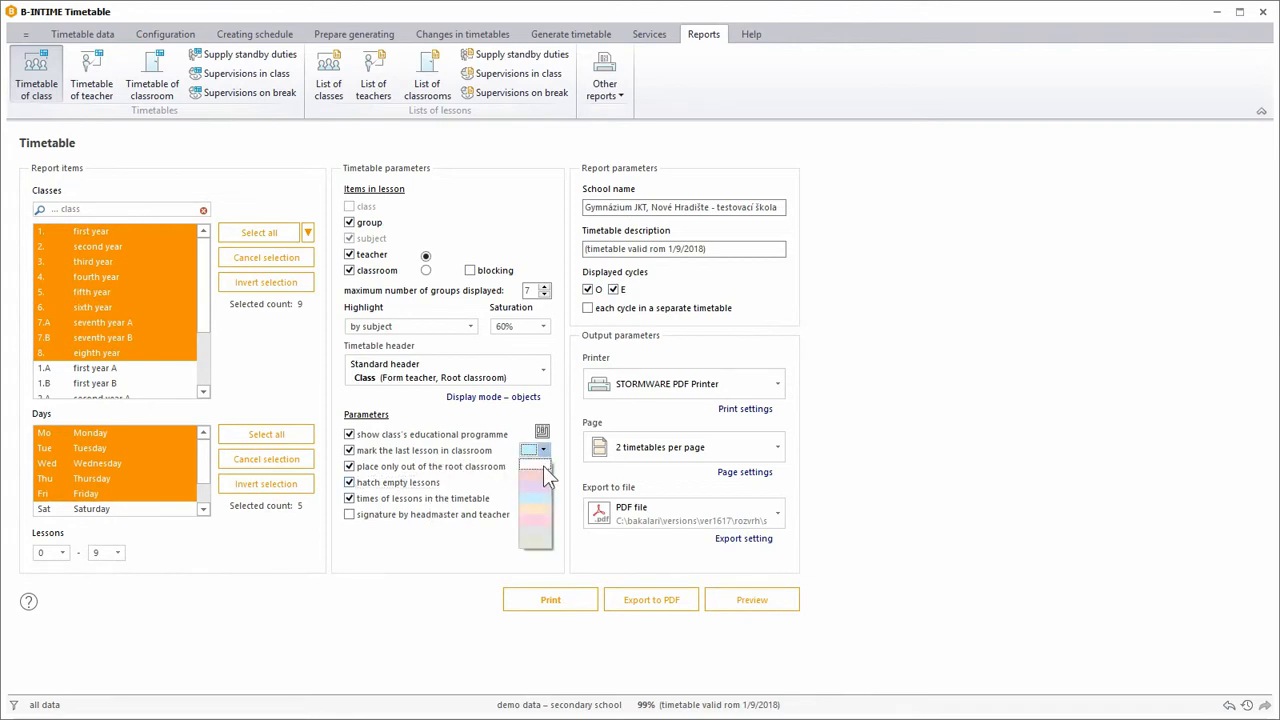
click(541, 494)
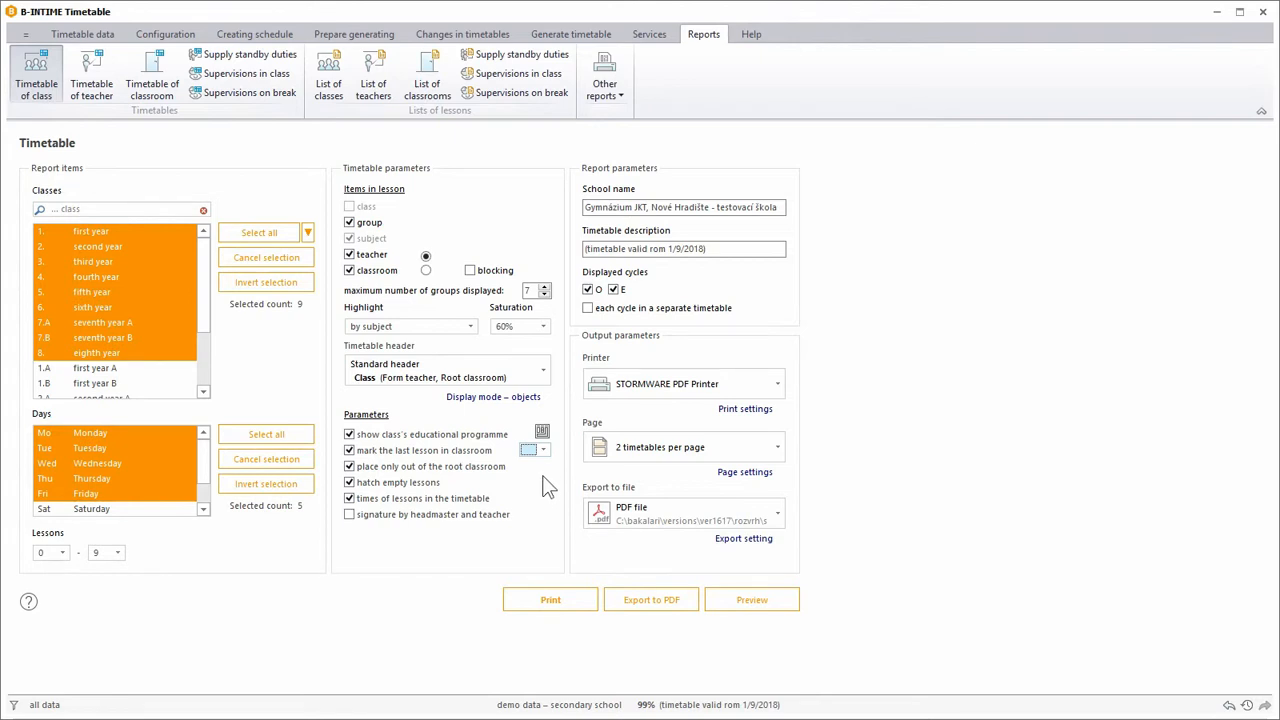
Open the educational programmes of classes and select the Physical Education subject of class 1.
click(541, 433)
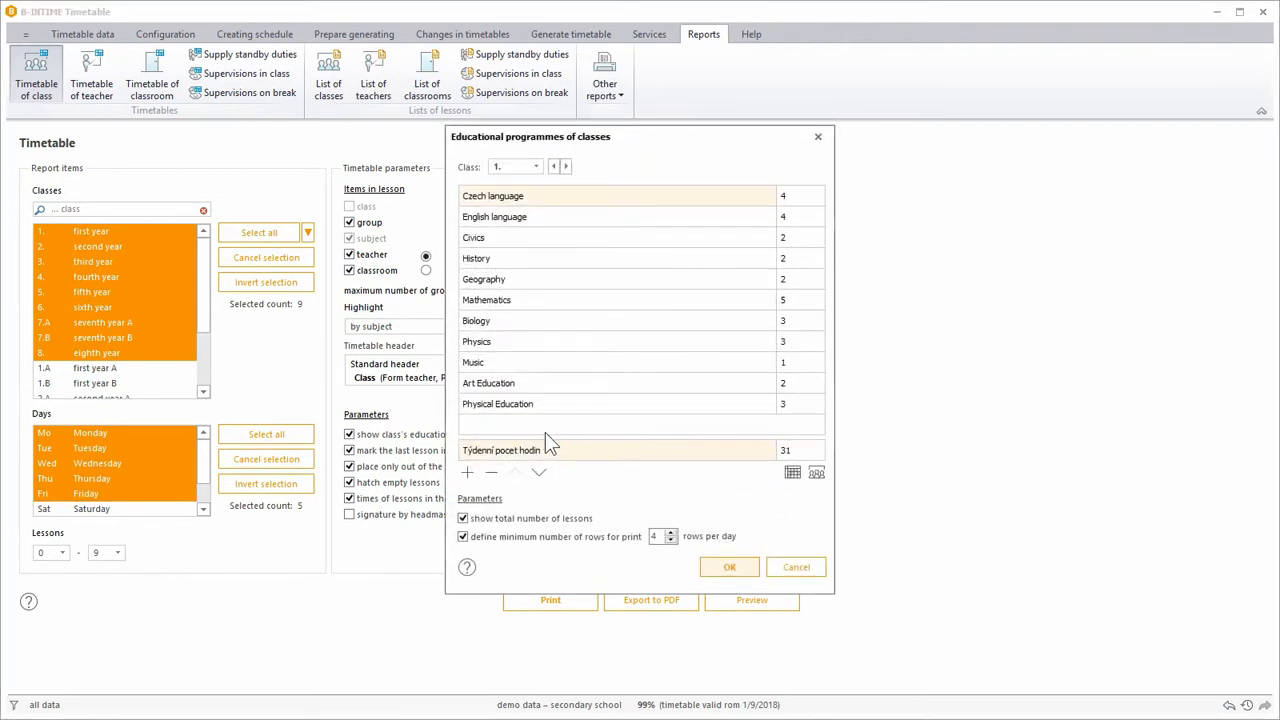
click(729, 221)
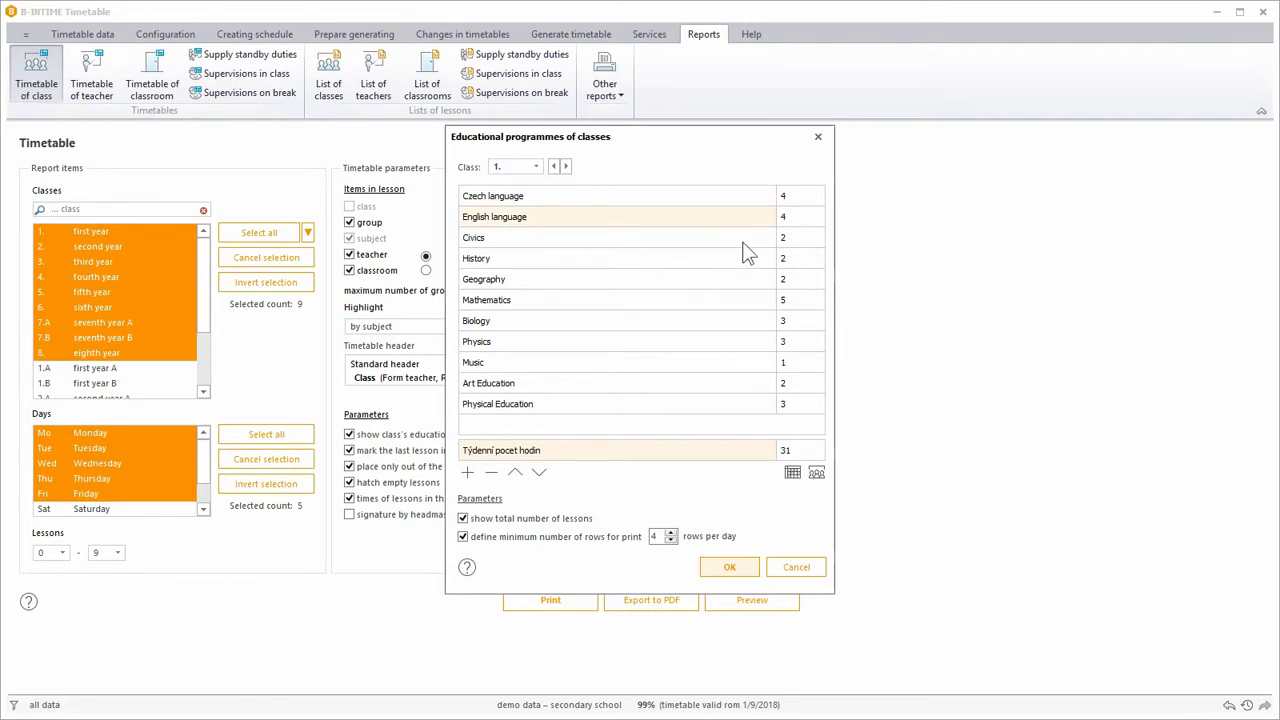
click(787, 404)
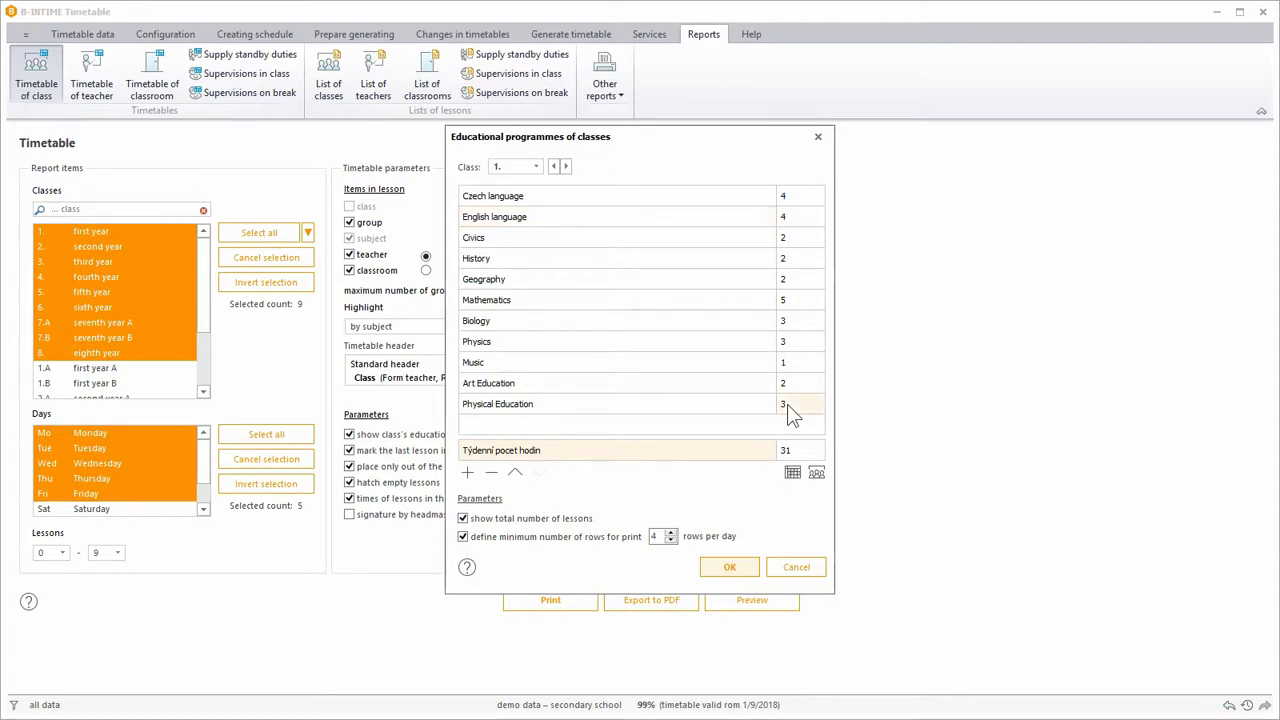
click(791, 403)
drag(793, 403, 747, 421)
click(730, 409)
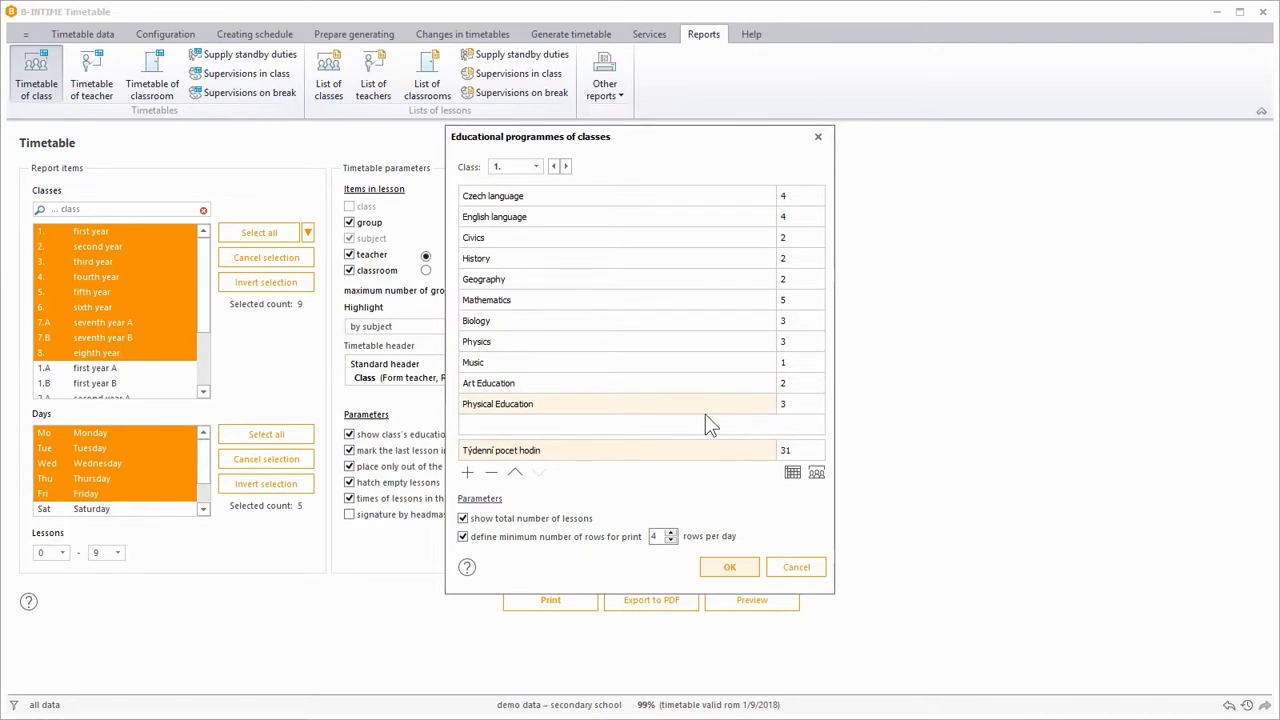
Try moving Physical Education up and back down, and adding an empty subject row below it.
click(516, 476)
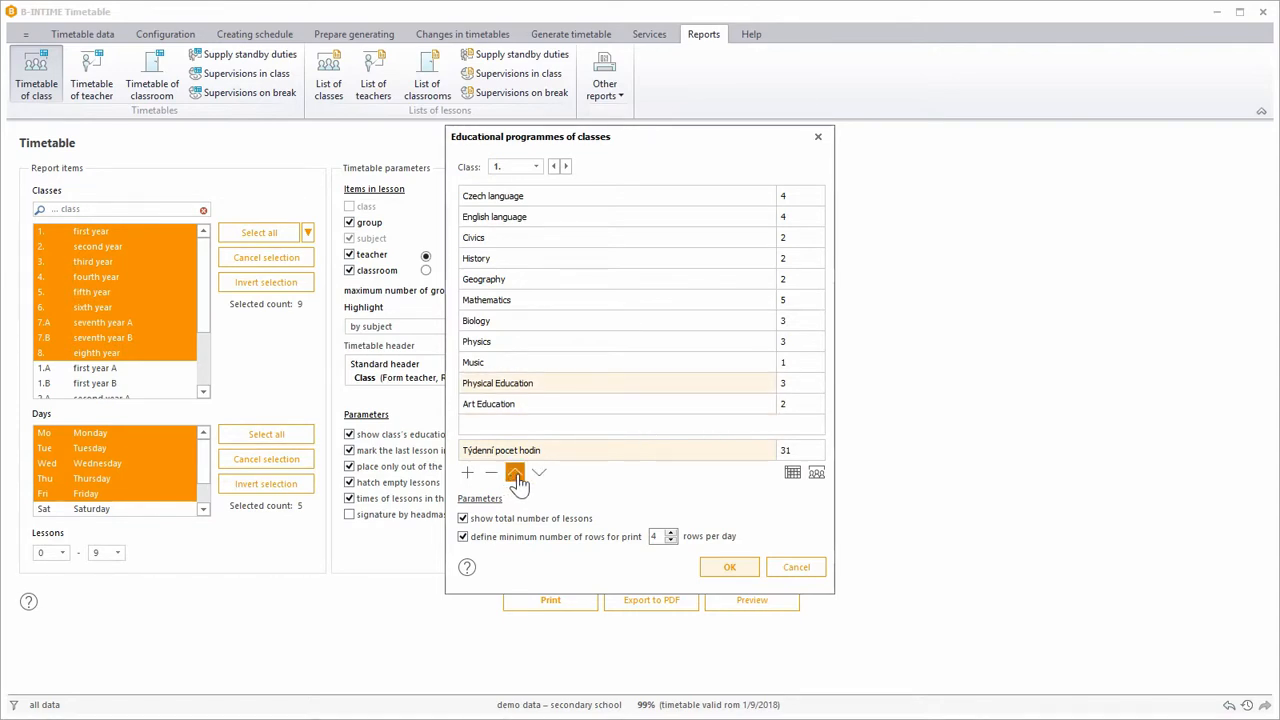
click(538, 475)
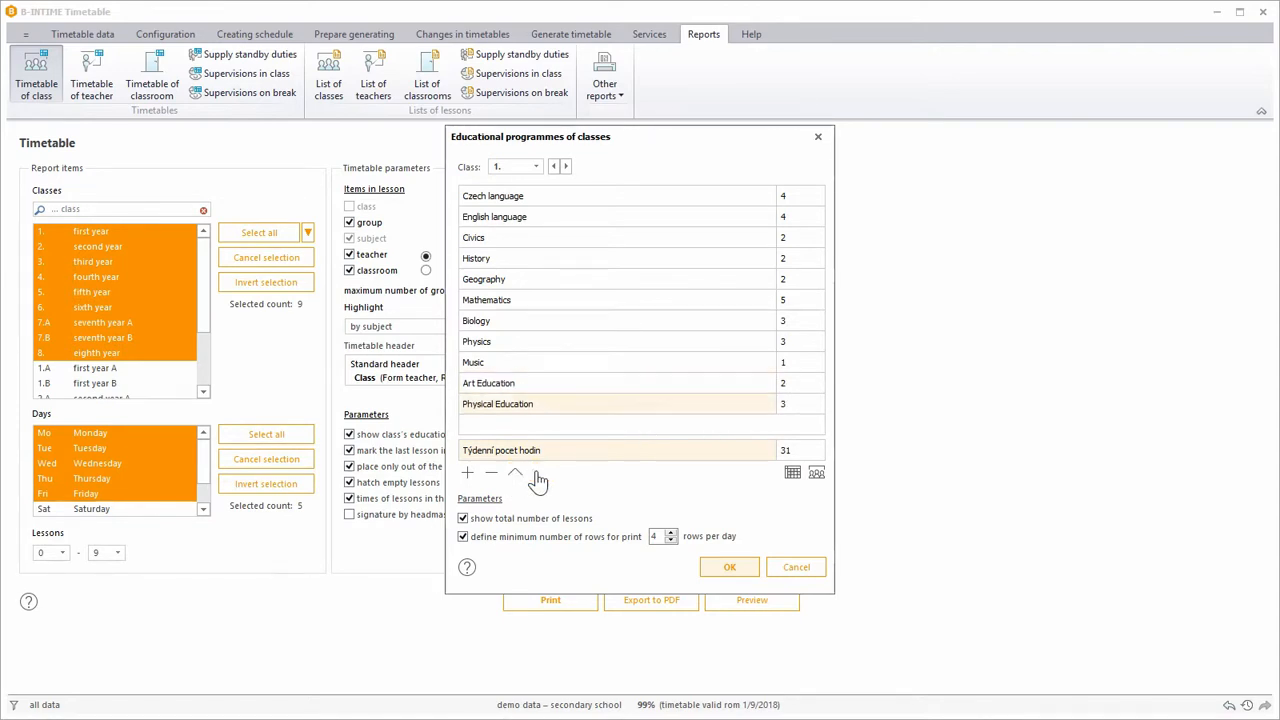
click(472, 478)
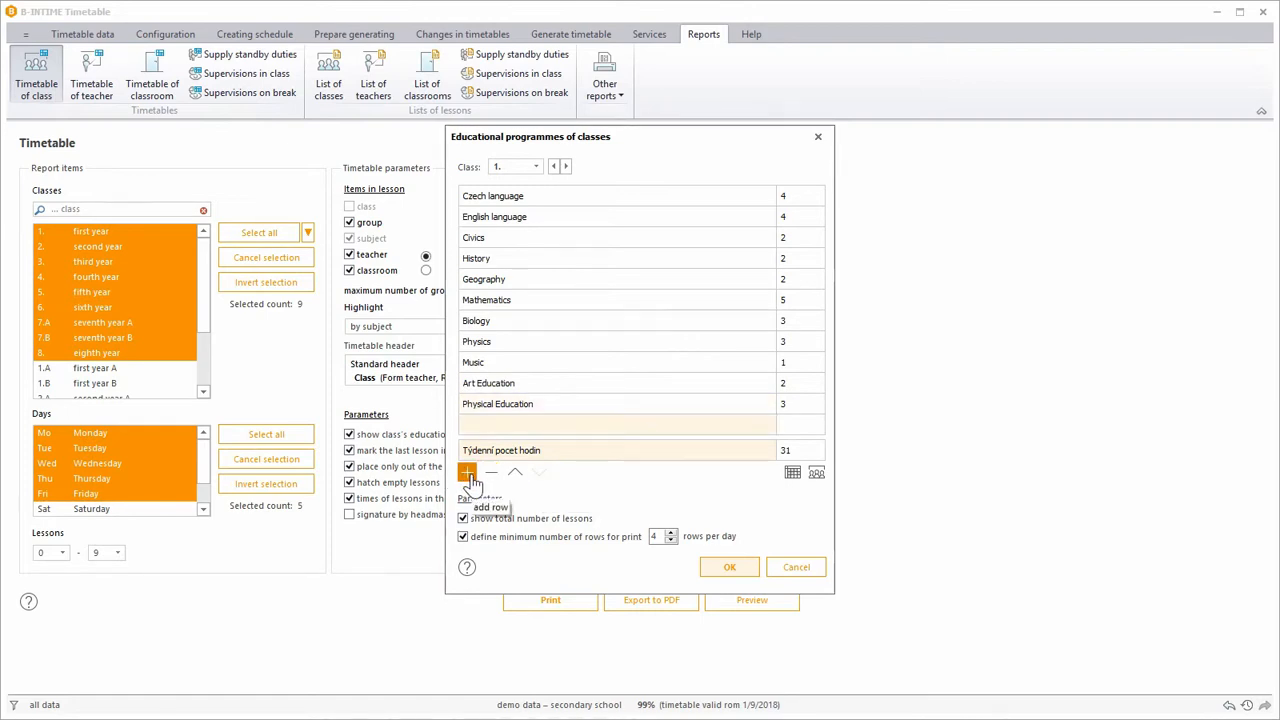
click(472, 424)
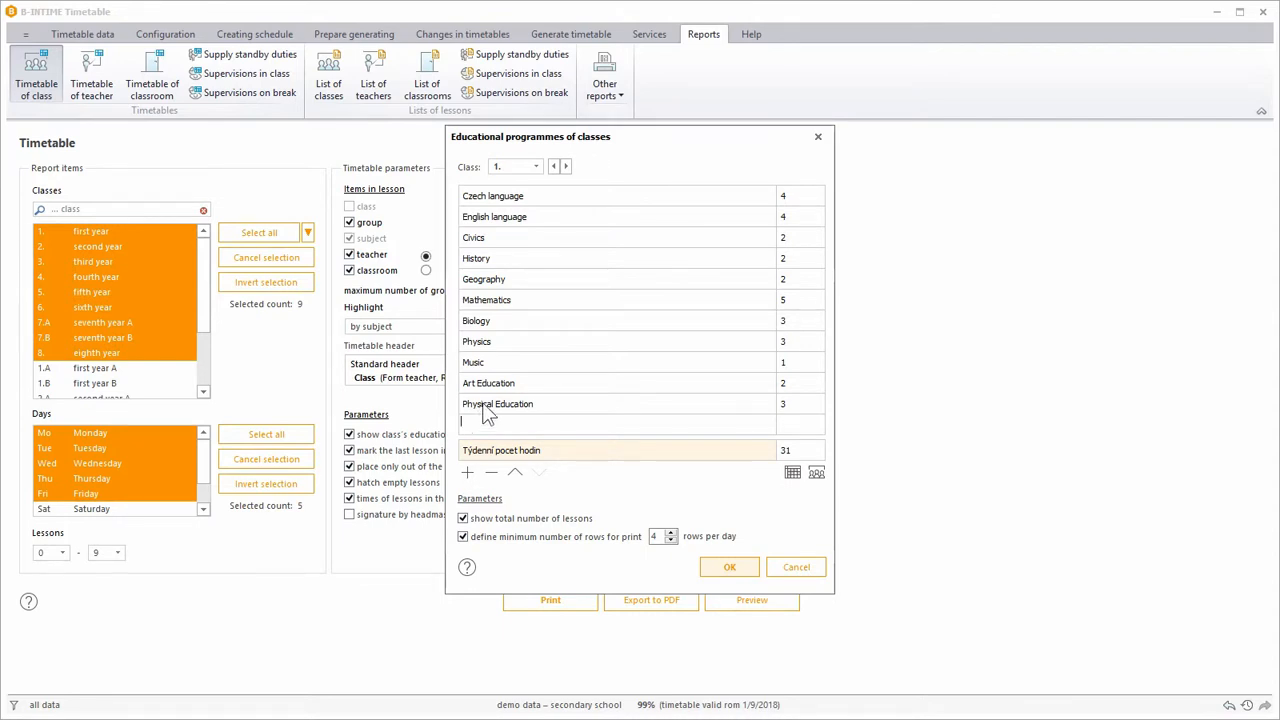
Move Physical Education above Art Education in class 1's educational programme and accept the changes.
click(487, 412)
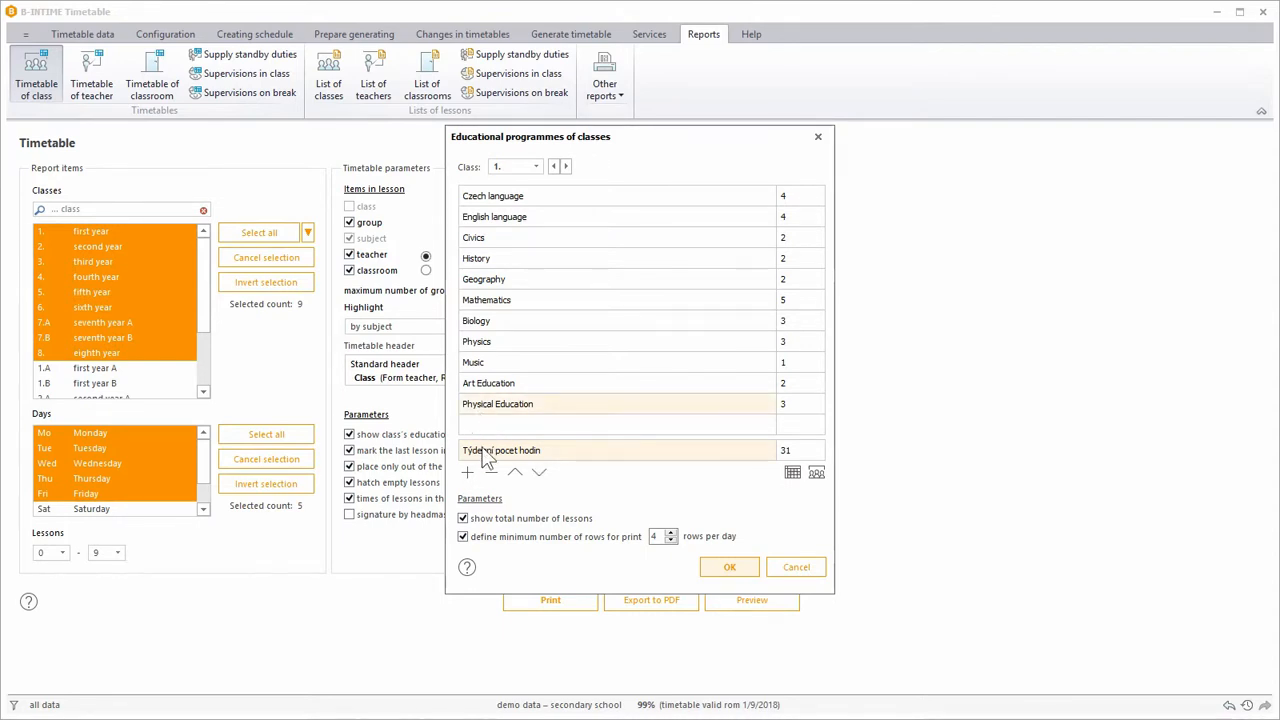
click(514, 476)
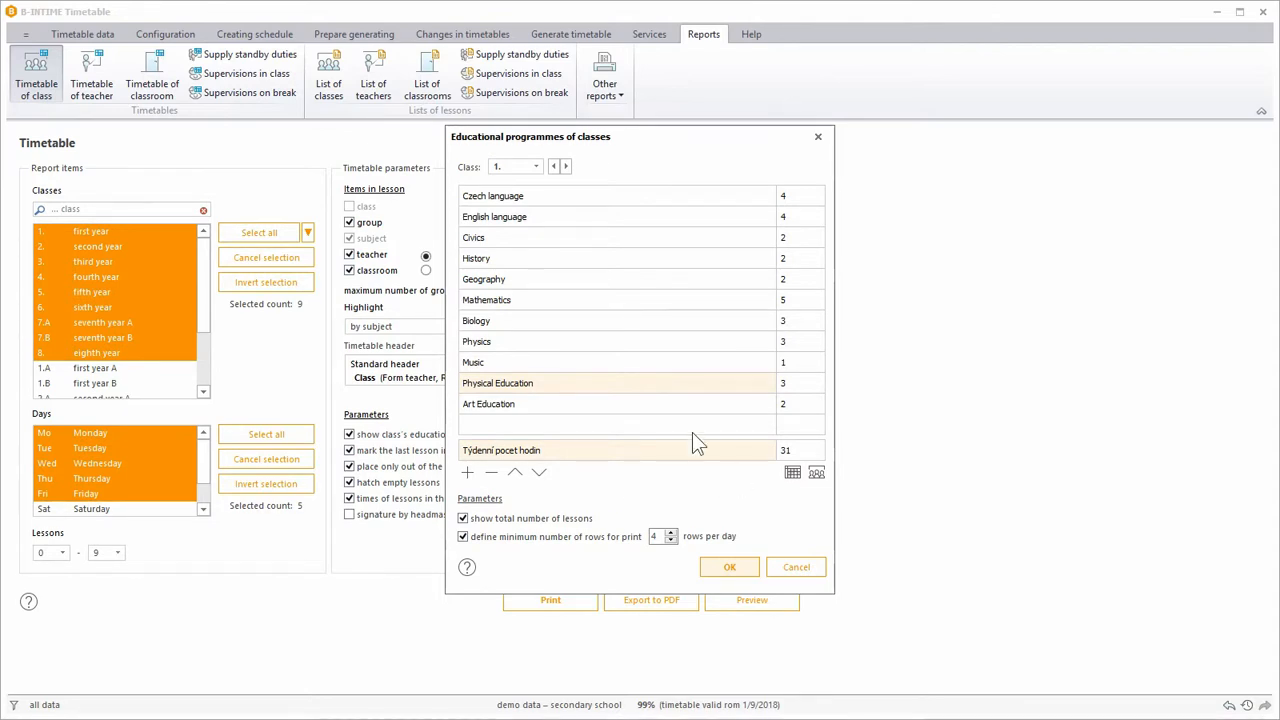
click(537, 167)
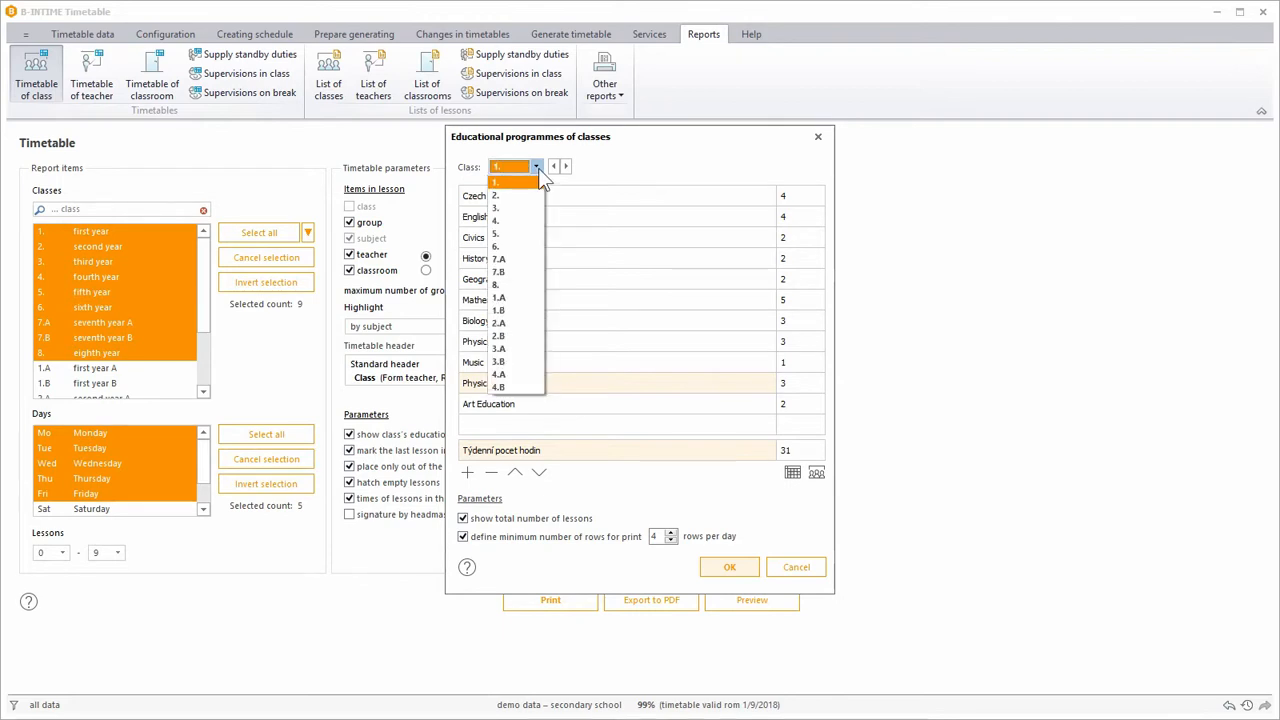
click(538, 168)
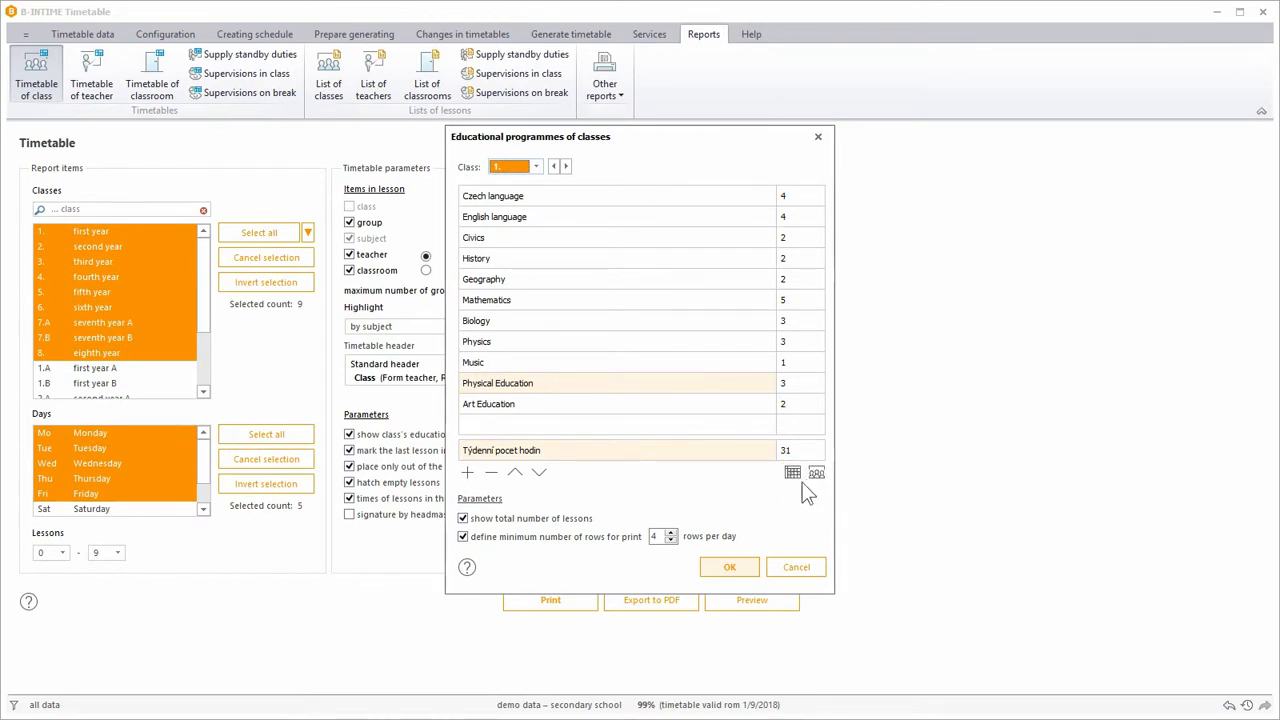
click(740, 568)
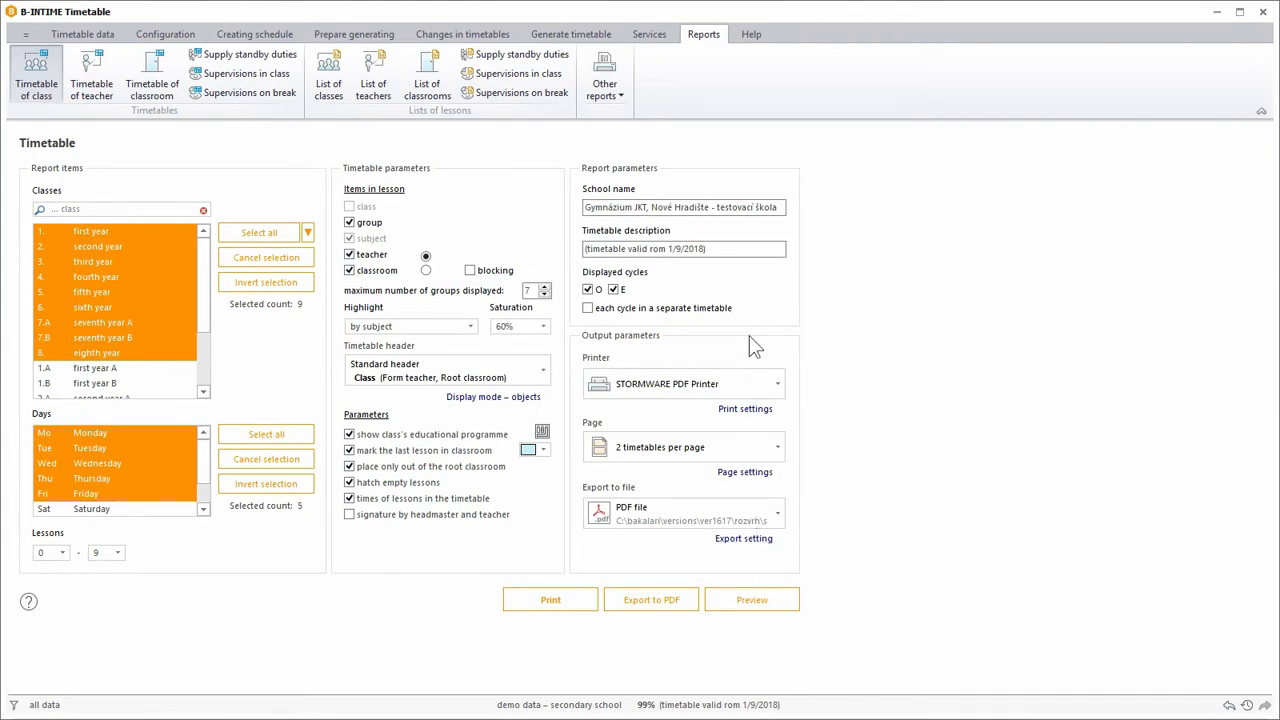
Check the school name and timetable description in the report parameters.
click(747, 207)
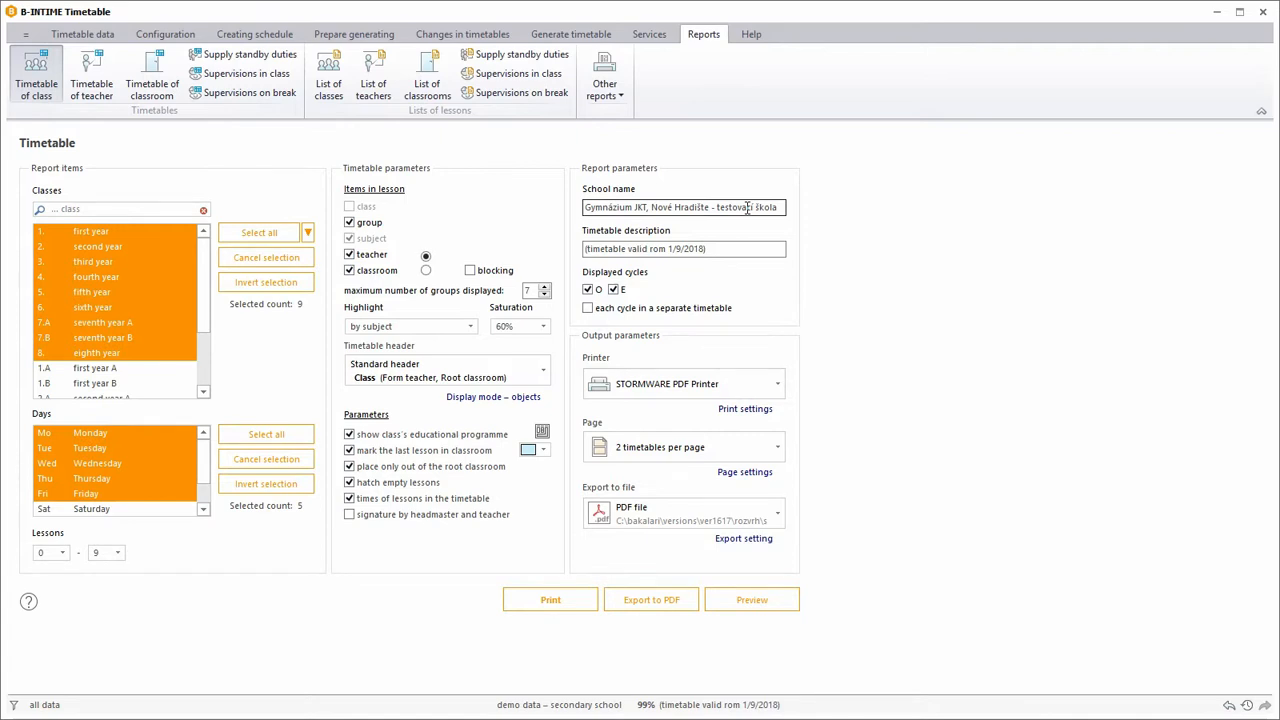
click(736, 246)
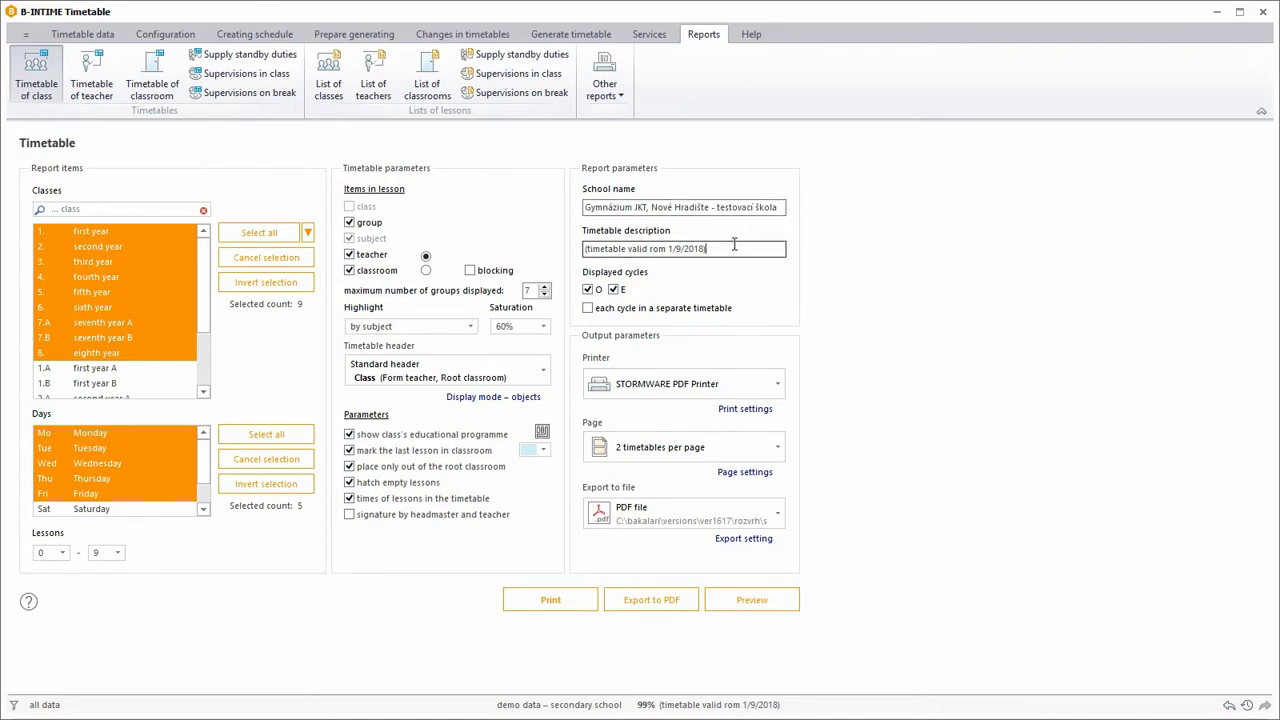
Choose KONICA MINOLTA C360SeriesPCL as the printer for the class timetable report.
click(620, 309)
click(777, 385)
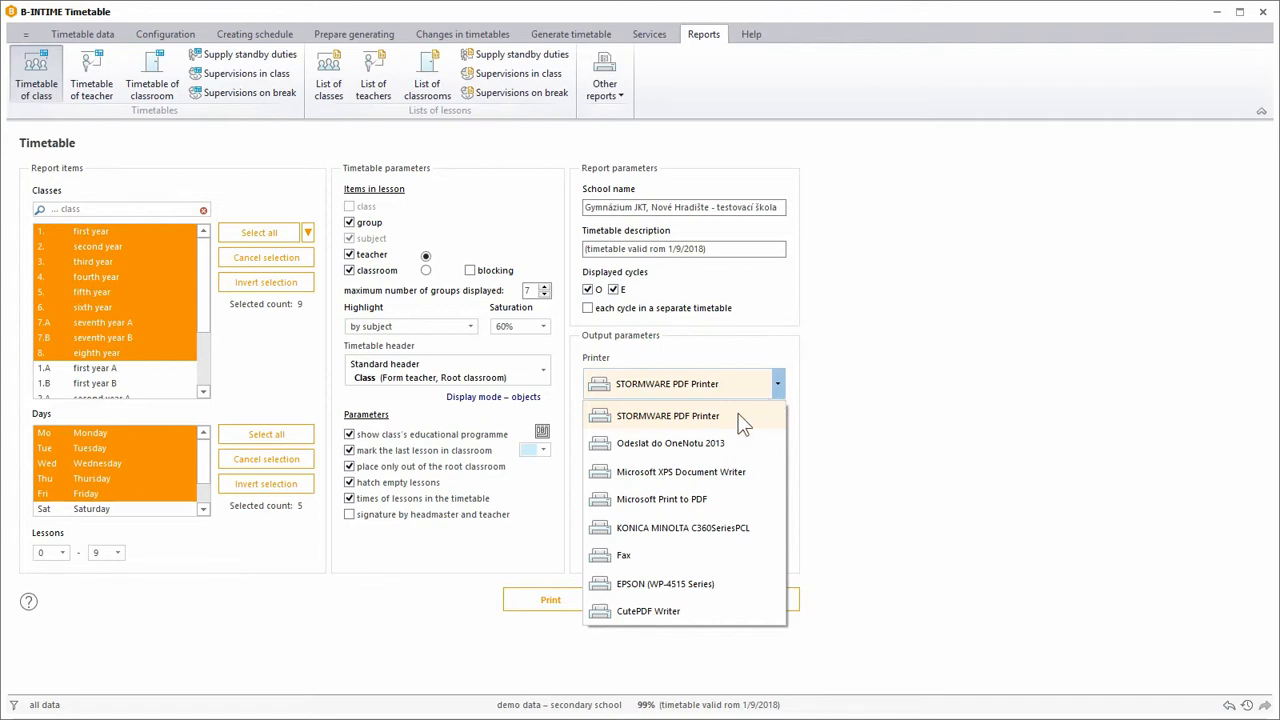
click(704, 526)
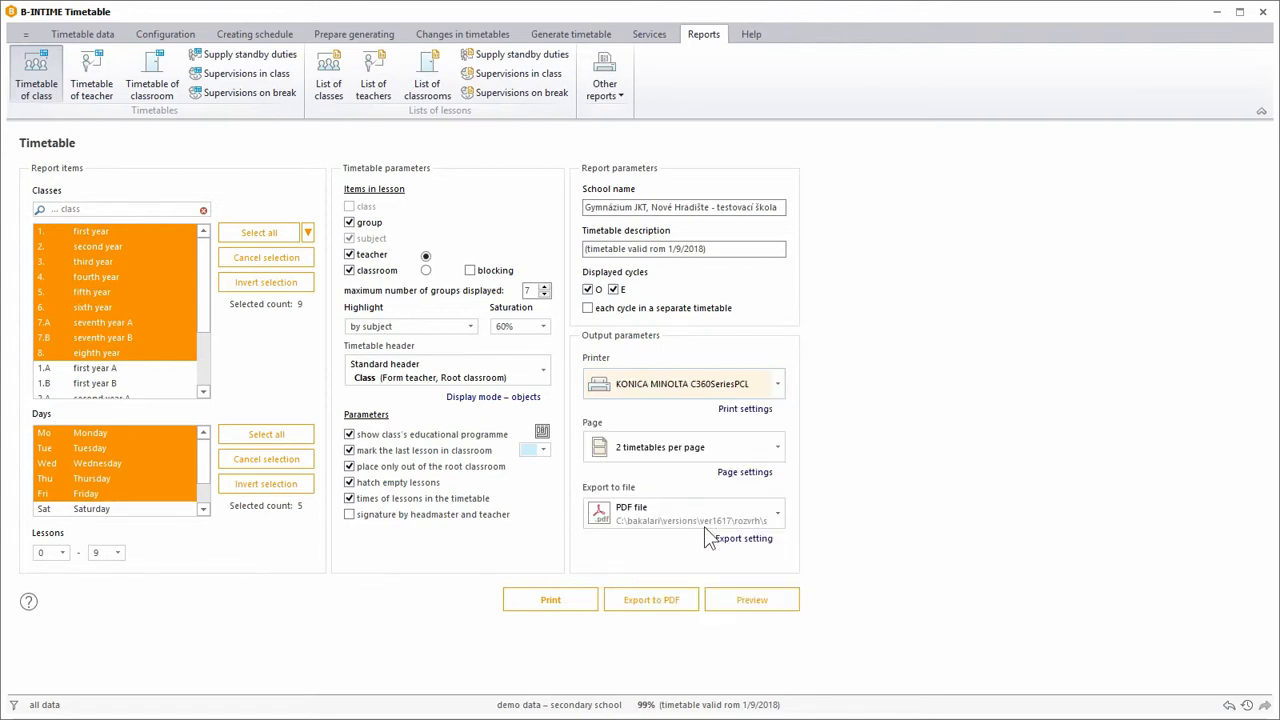
Check the pages-to-print and paper size choices in the print settings, and accept the print parameters.
click(766, 410)
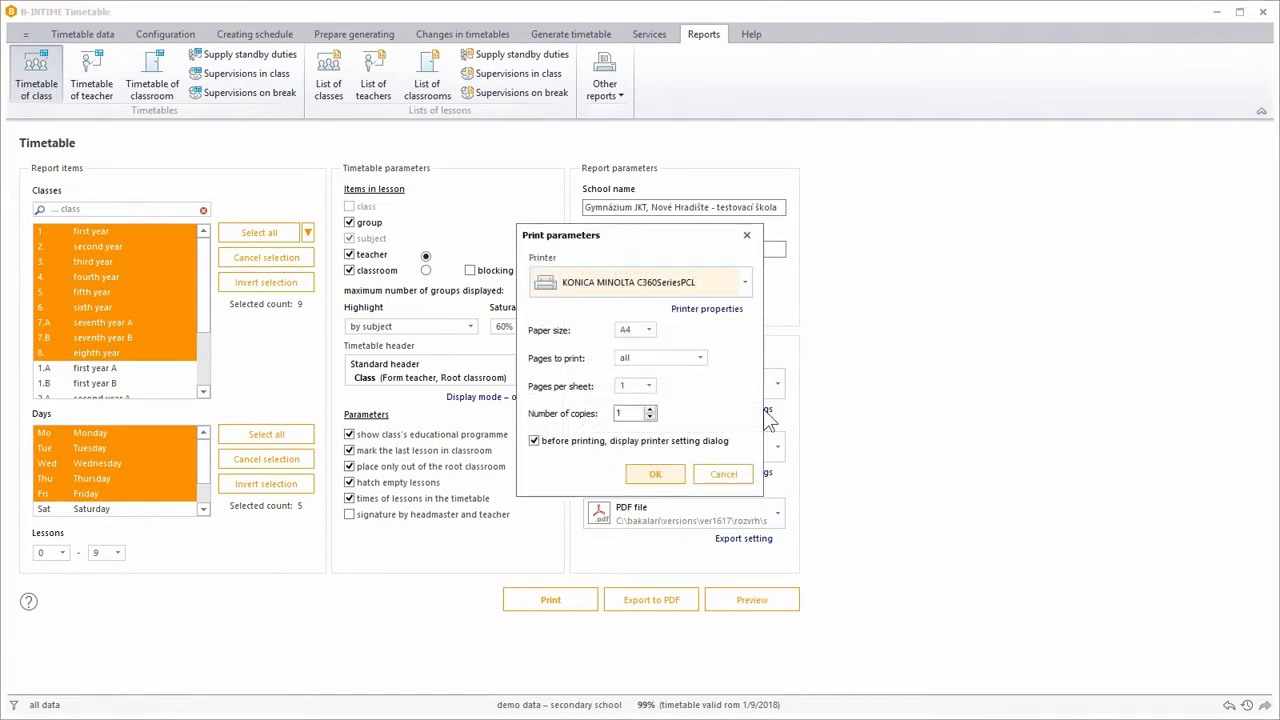
click(659, 357)
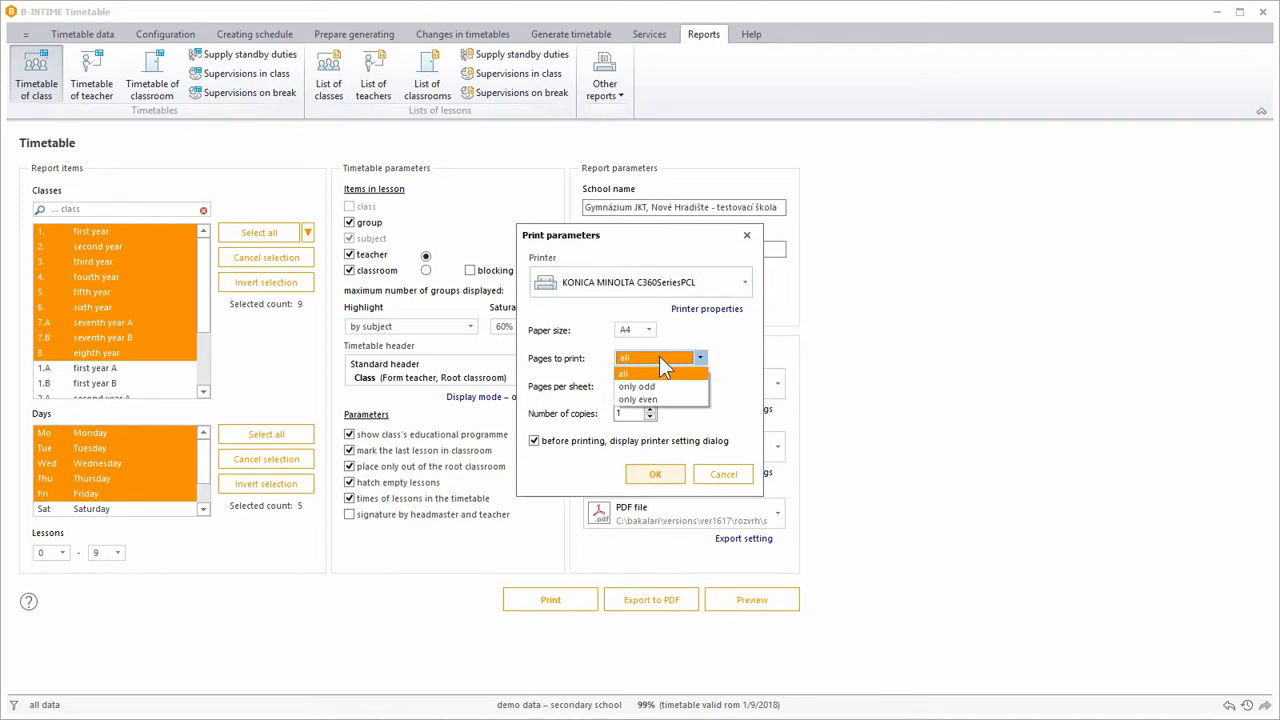
click(659, 357)
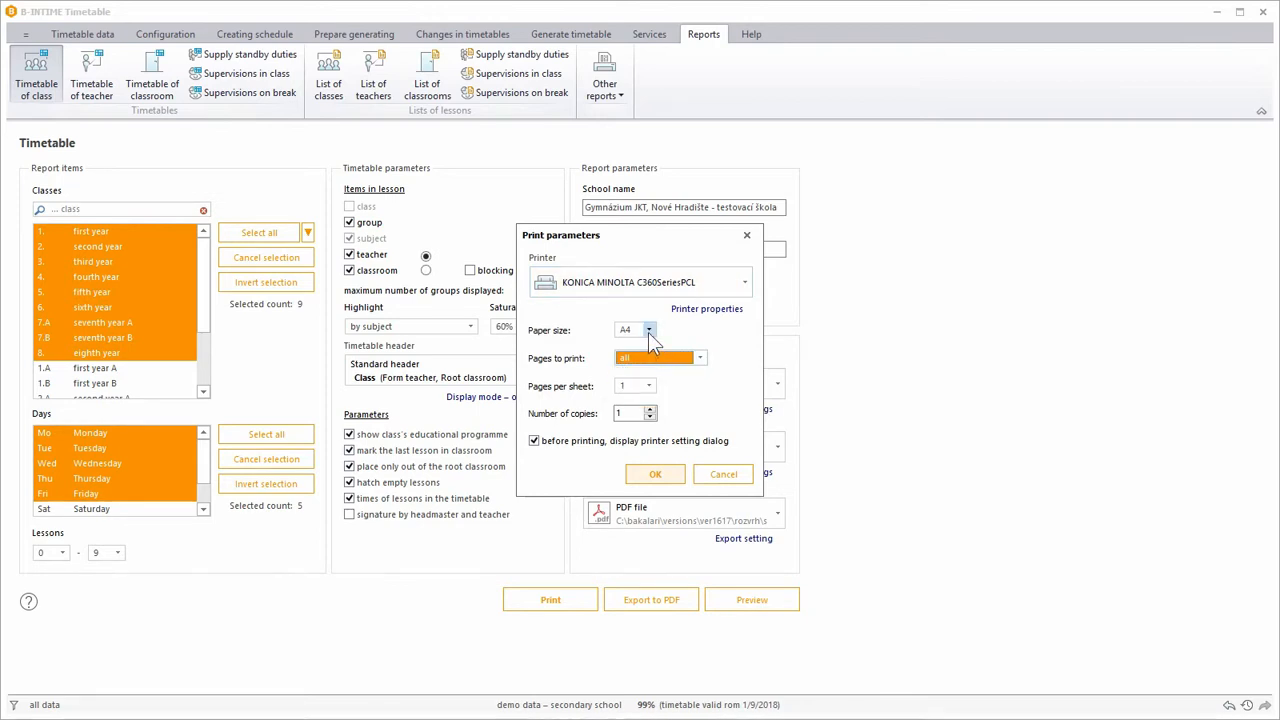
click(648, 331)
click(648, 331)
click(672, 480)
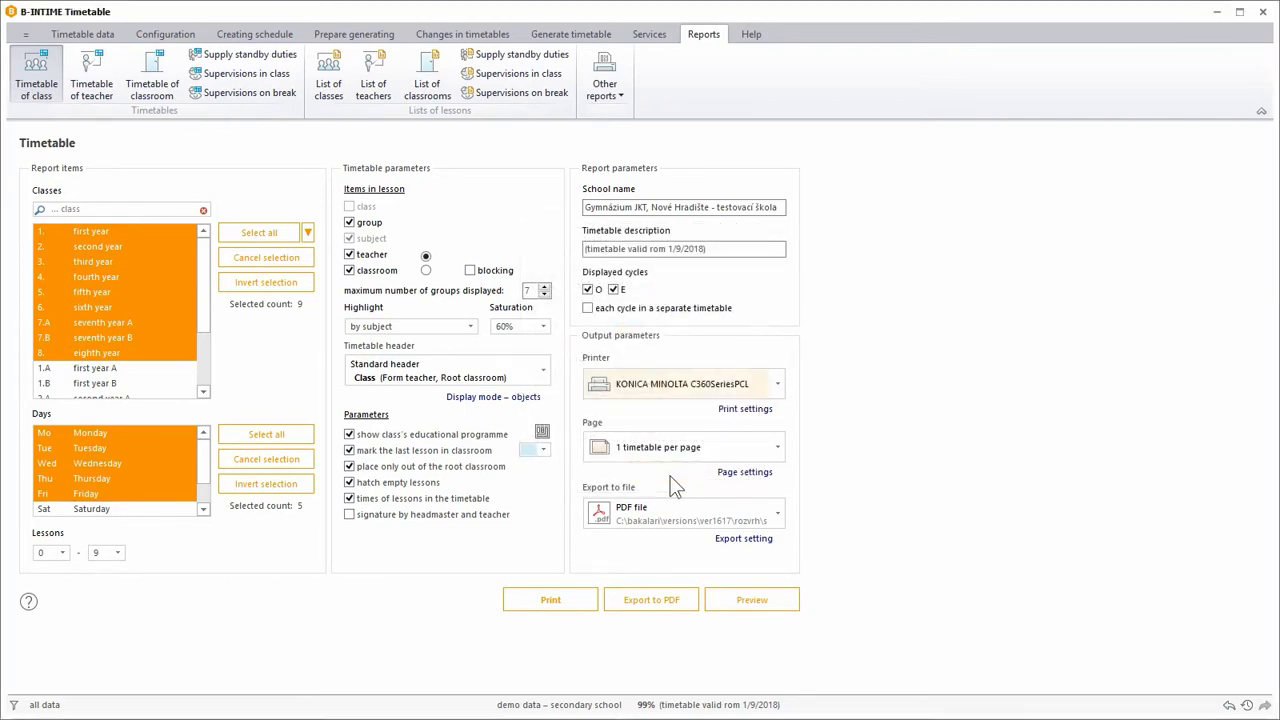
Set the page layout to 2 timetables per page and accept the page parameters with 10 mm margins and Calibri font.
click(777, 452)
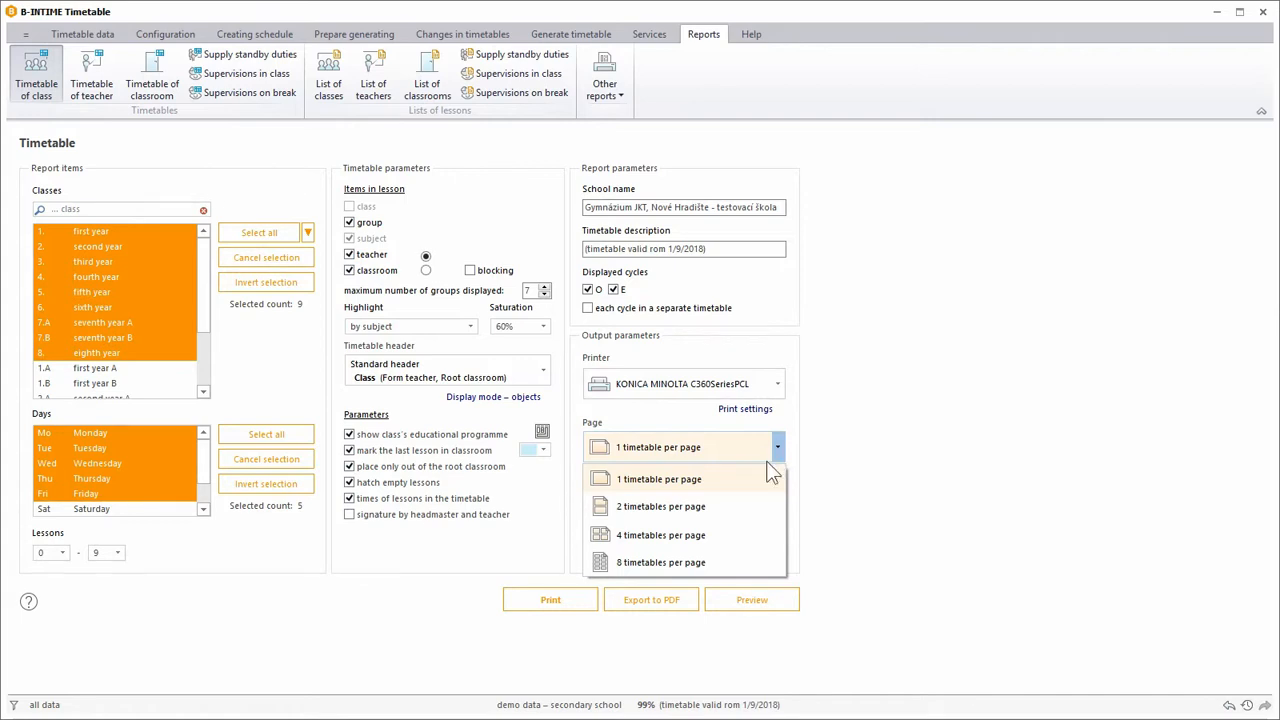
click(696, 511)
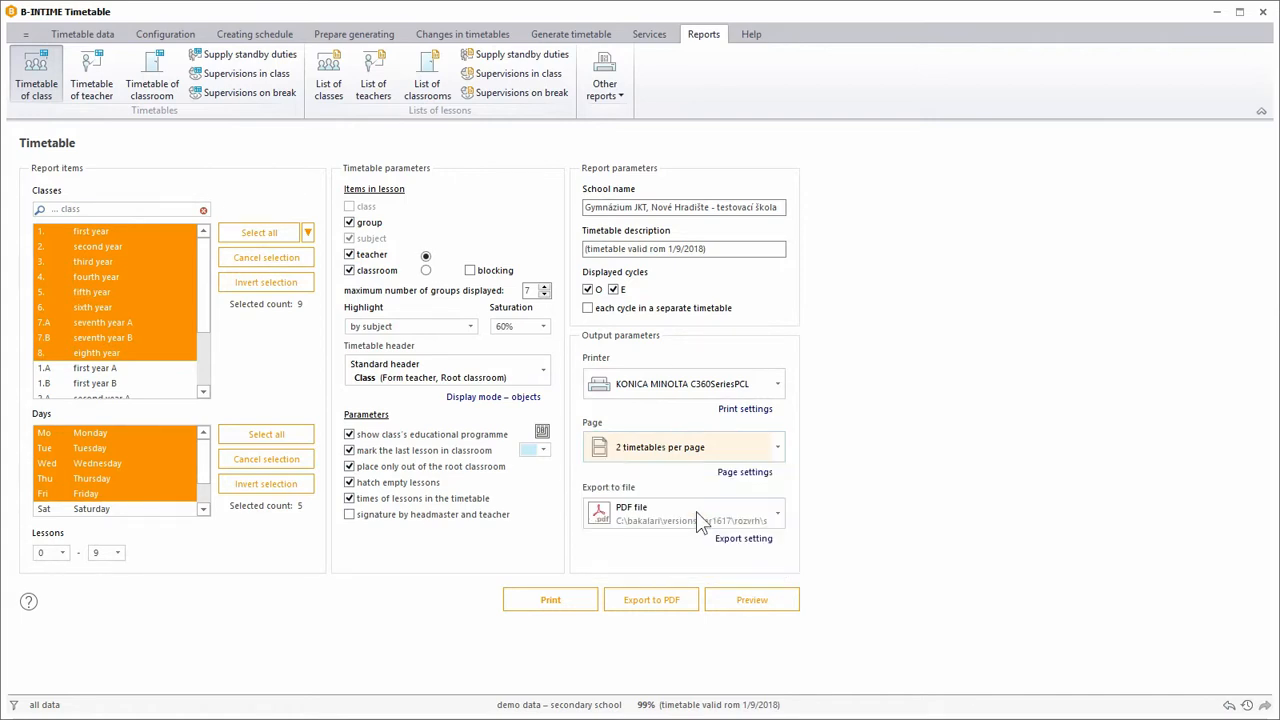
click(745, 474)
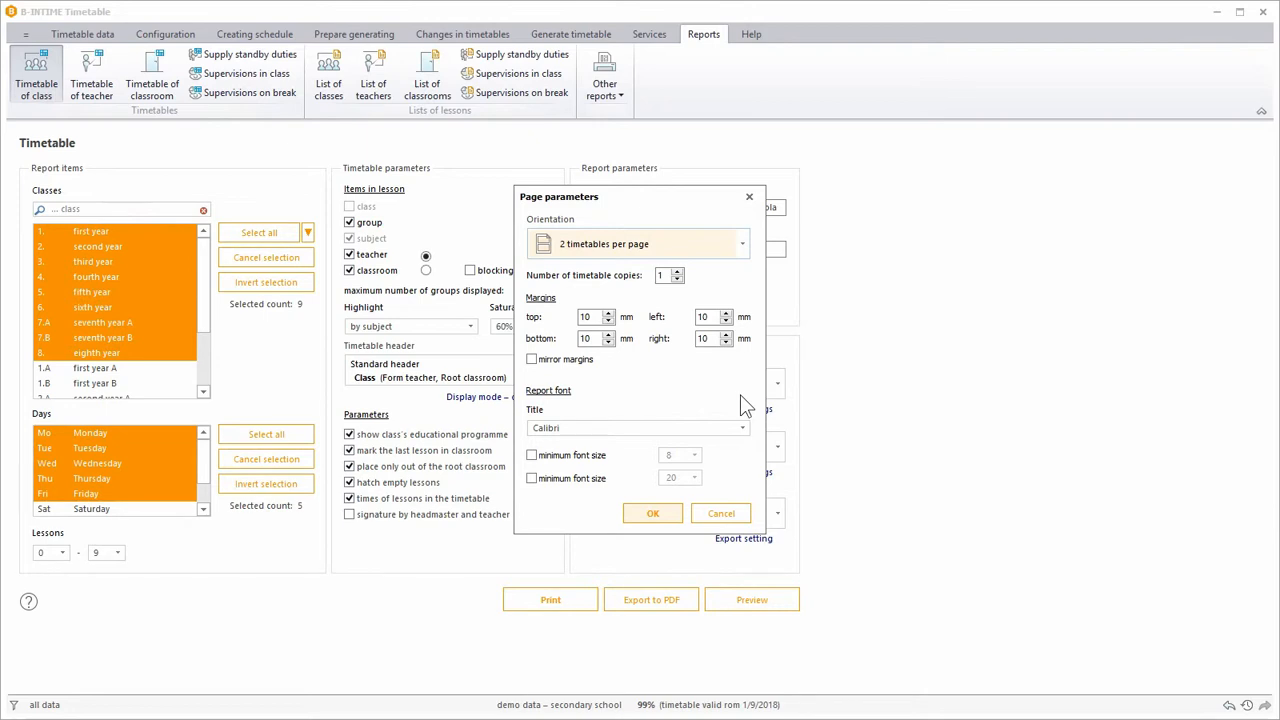
click(679, 514)
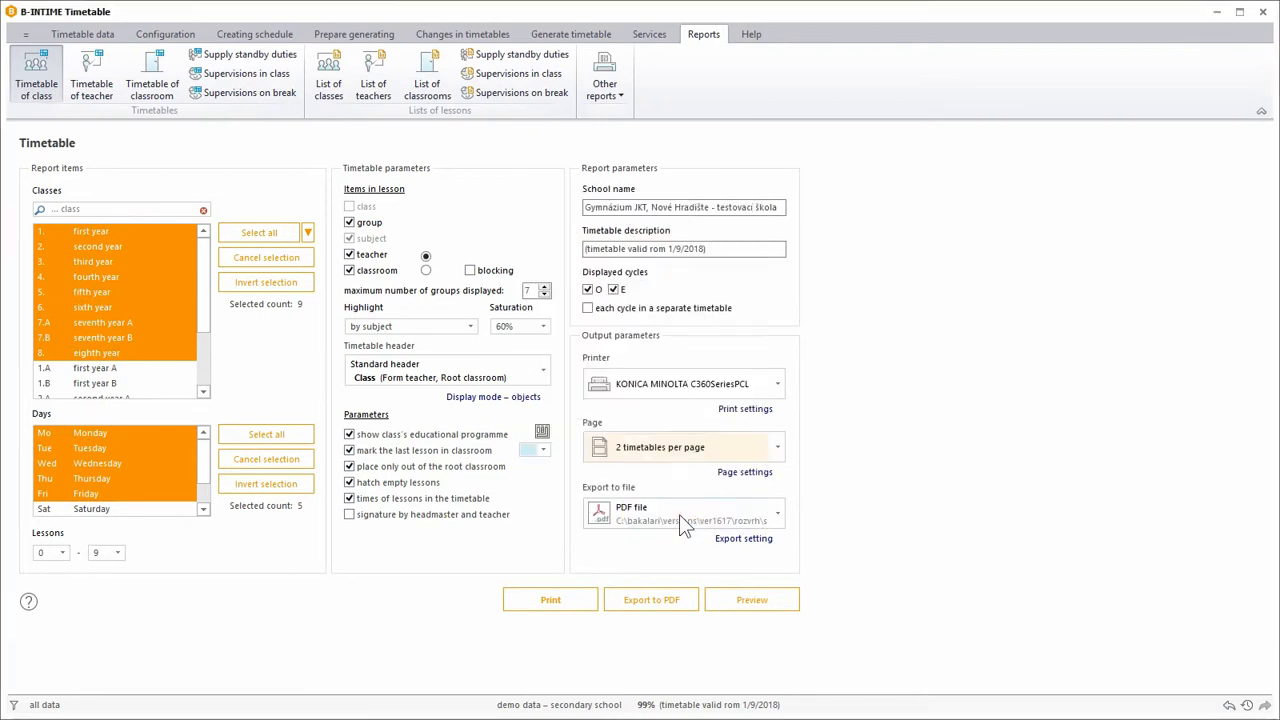
Choose PDF file as the export format and accept the export parameters with file name rozvtrid in the sestavy folder.
click(778, 513)
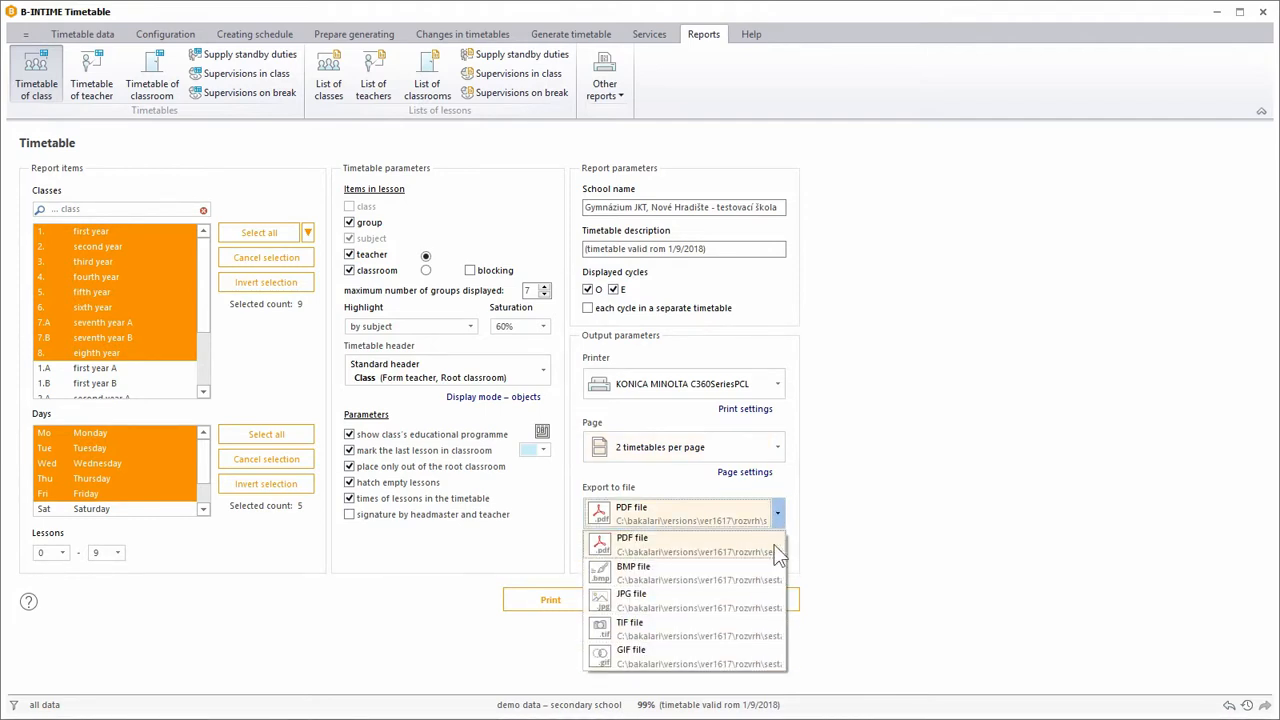
click(771, 543)
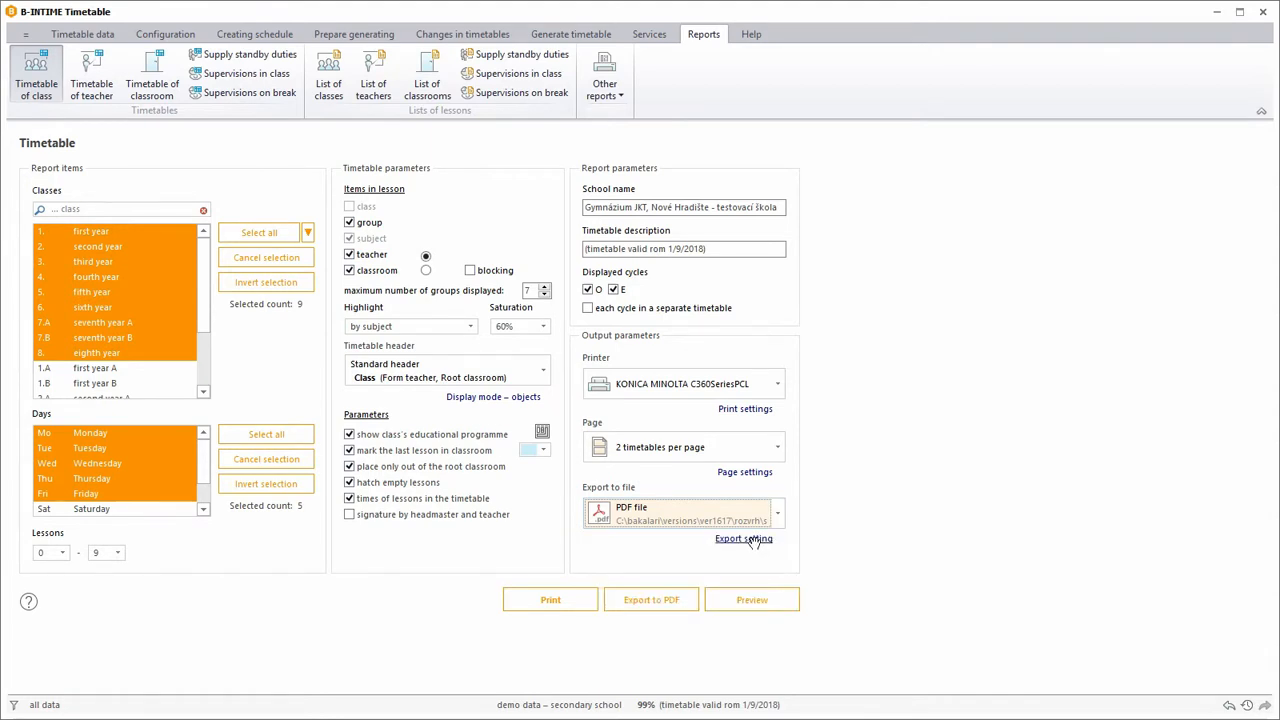
click(750, 539)
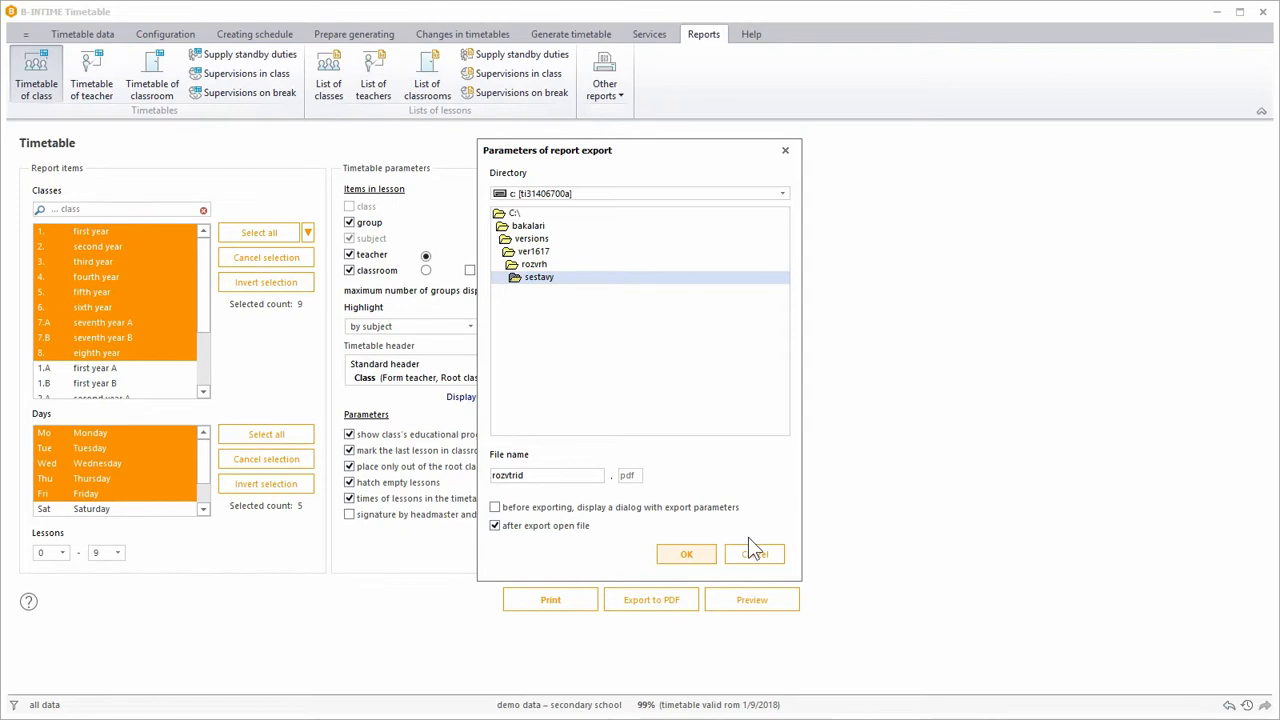
click(690, 554)
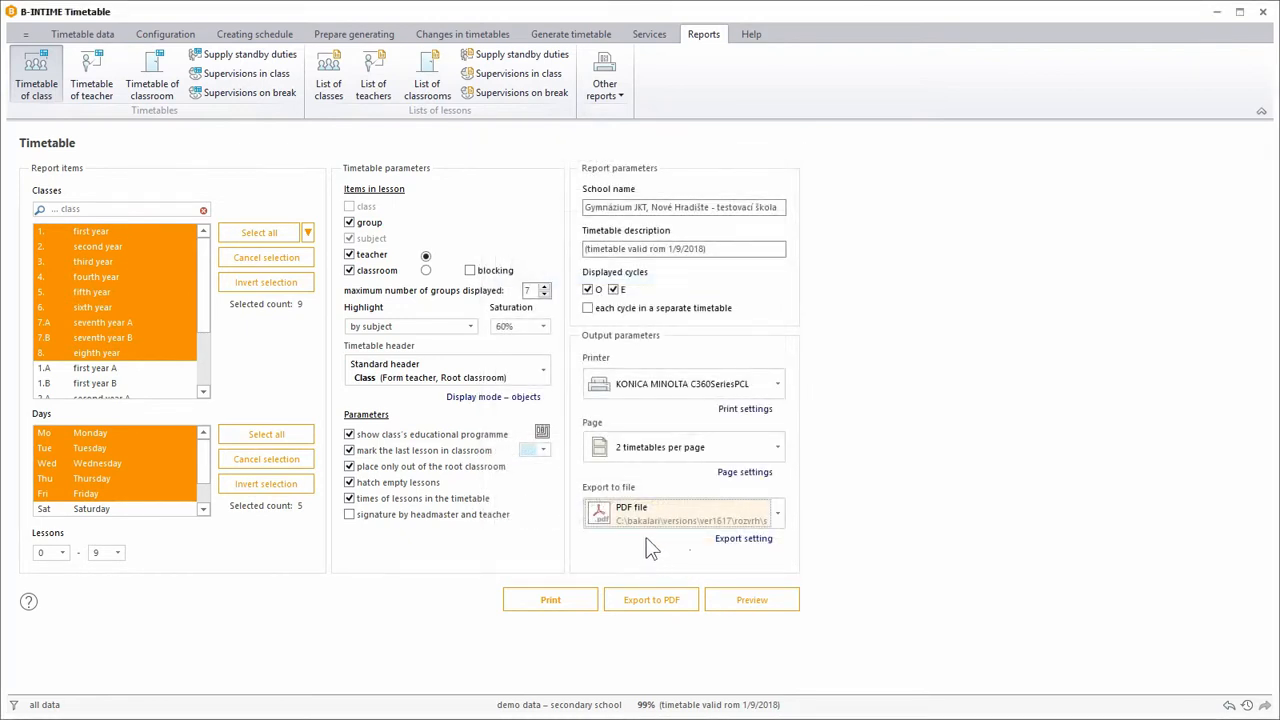
Preview the class timetables with two per page at 75% zoom, and close the preview.
click(733, 603)
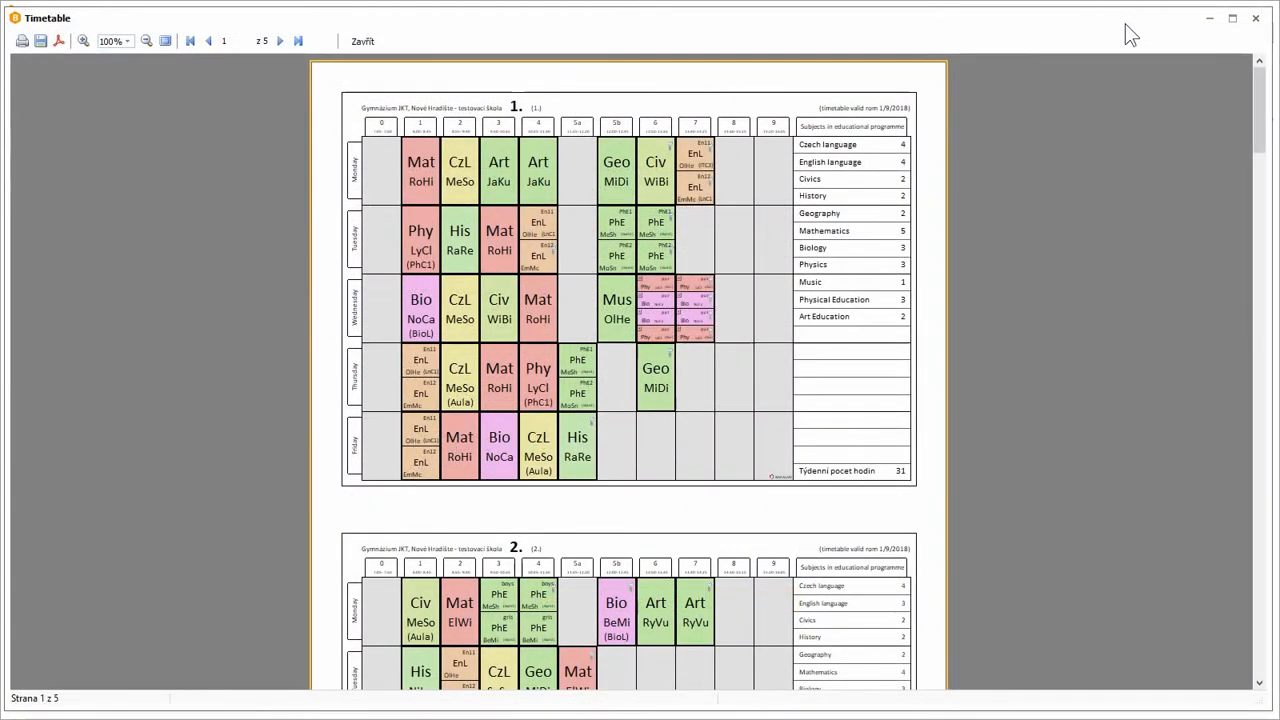
click(152, 44)
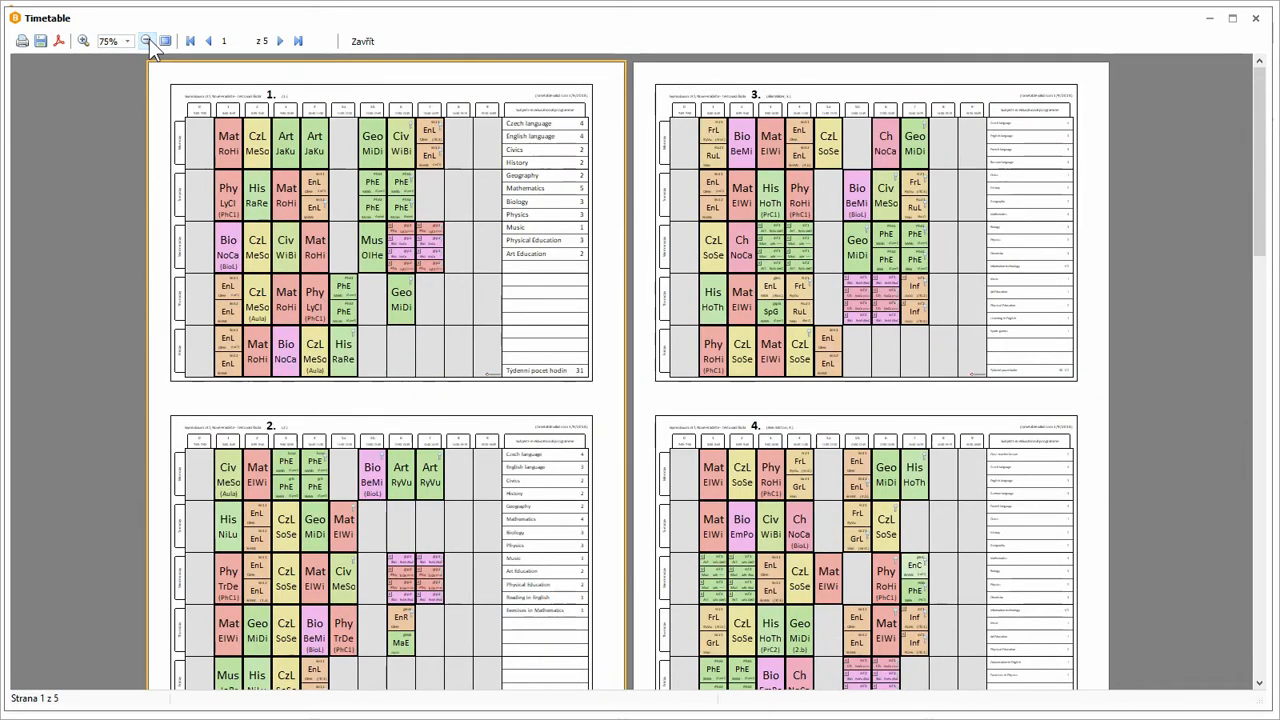
click(360, 42)
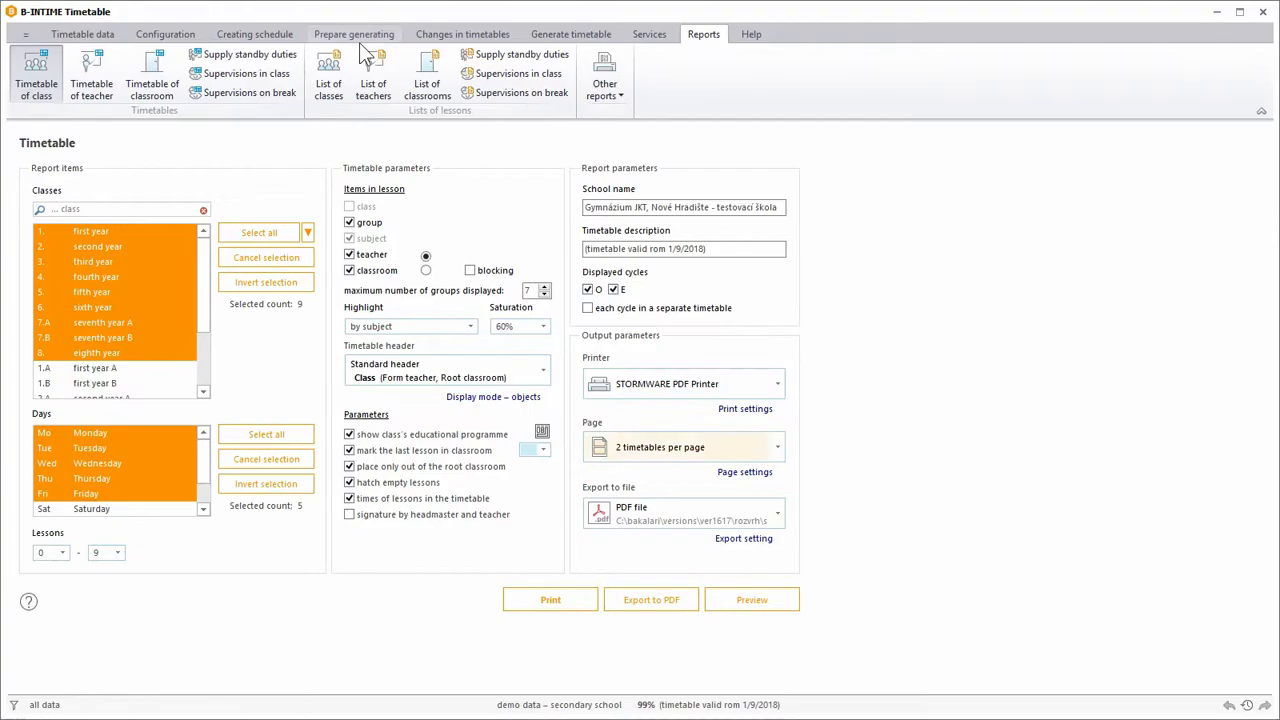
Turn off the class's educational programme and the hatching of empty lessons, and set the layout to 1 timetable per page.
click(402, 436)
click(398, 484)
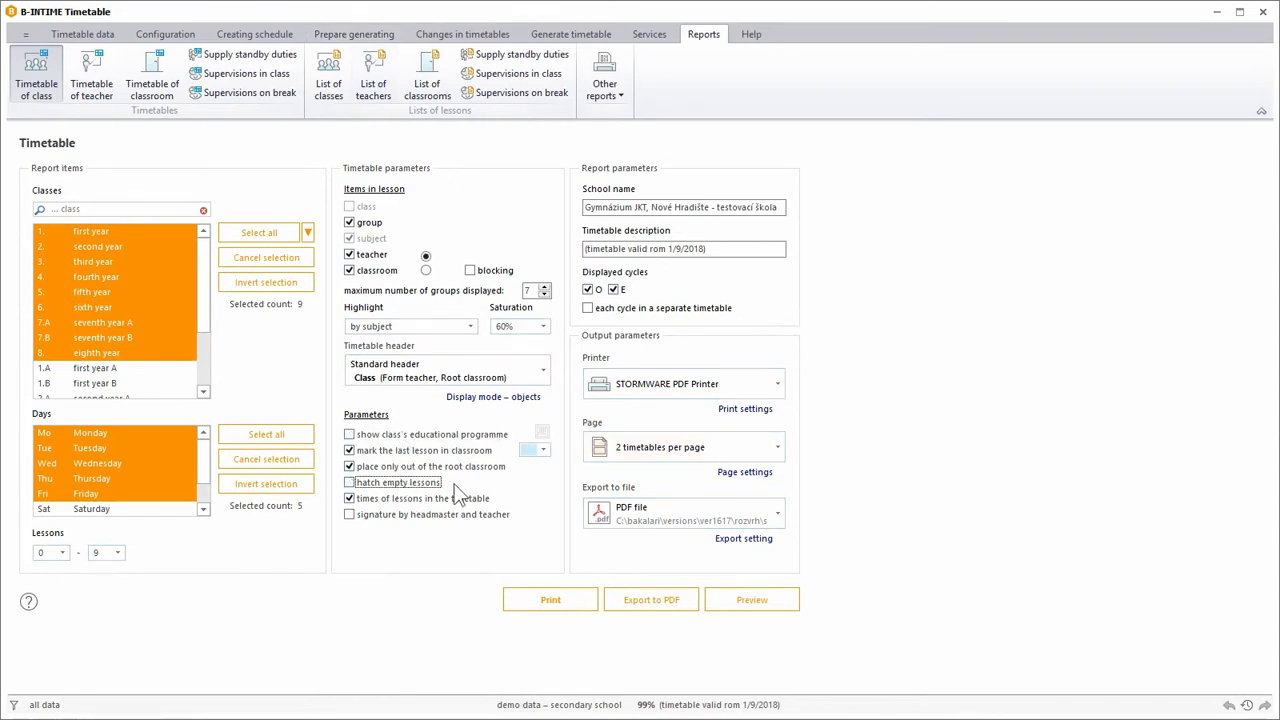
click(640, 450)
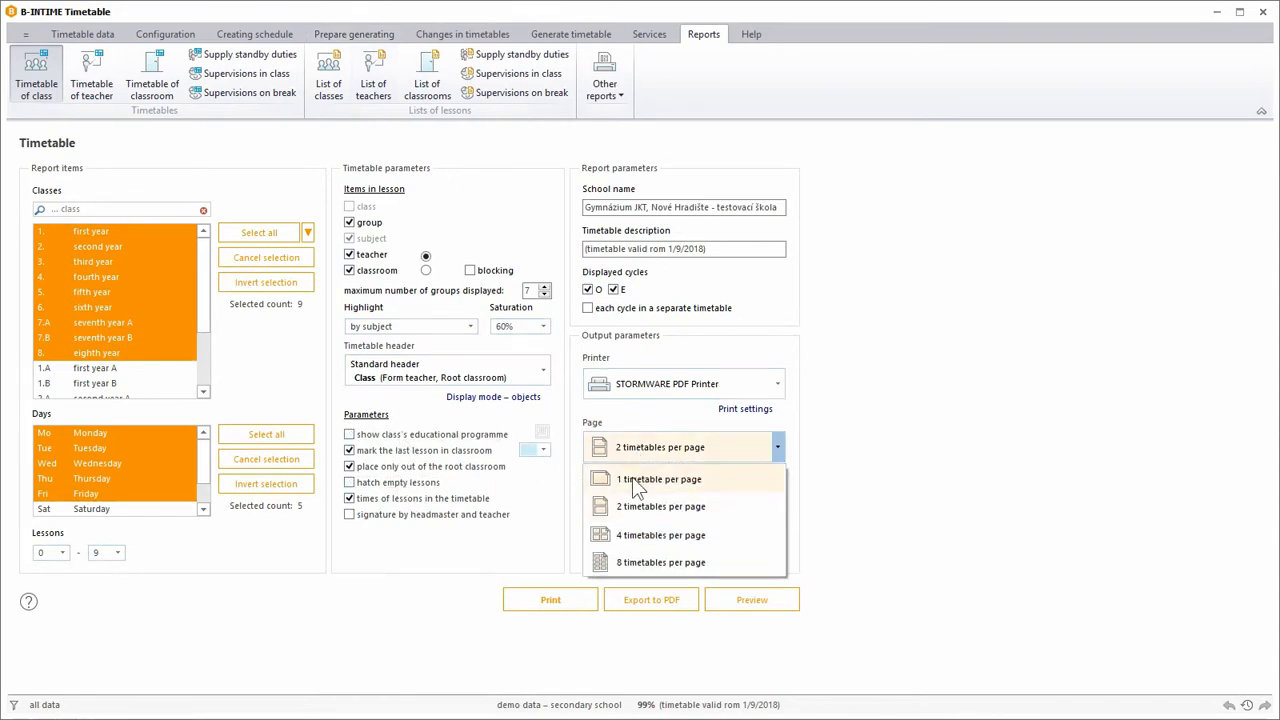
click(632, 478)
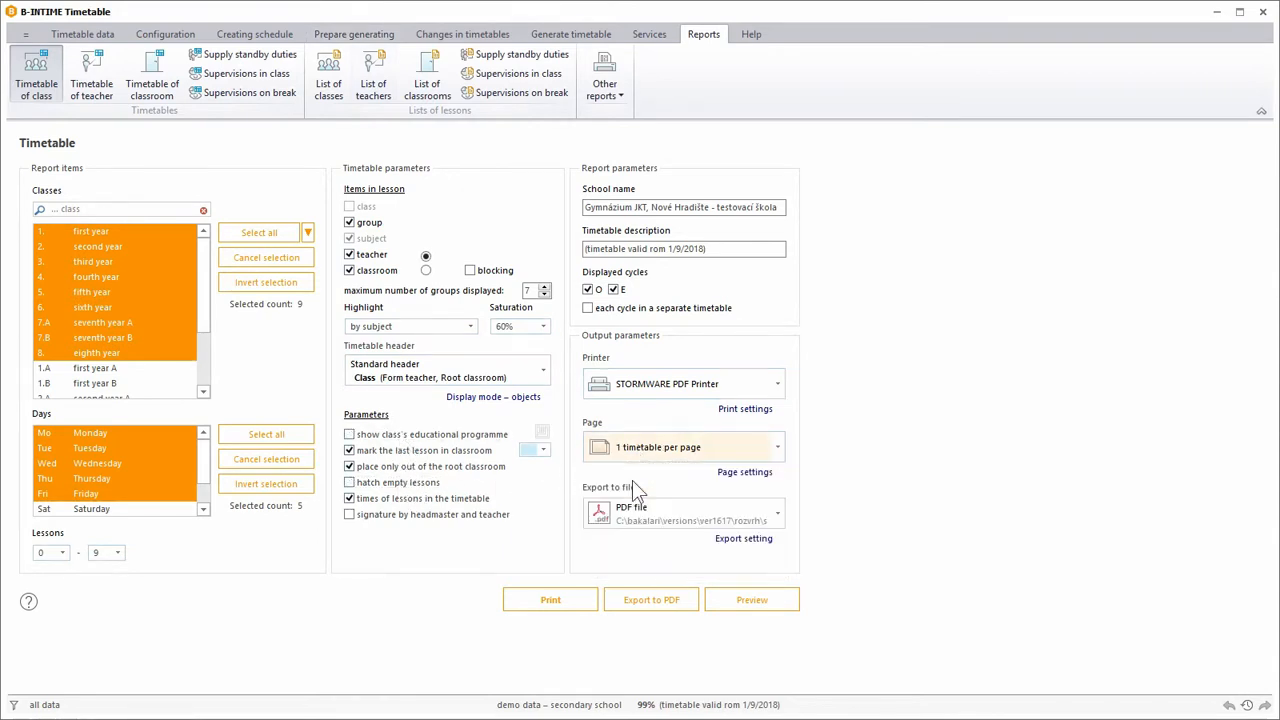
Preview the class timetables with one per page and leaf through the first pages.
click(788, 610)
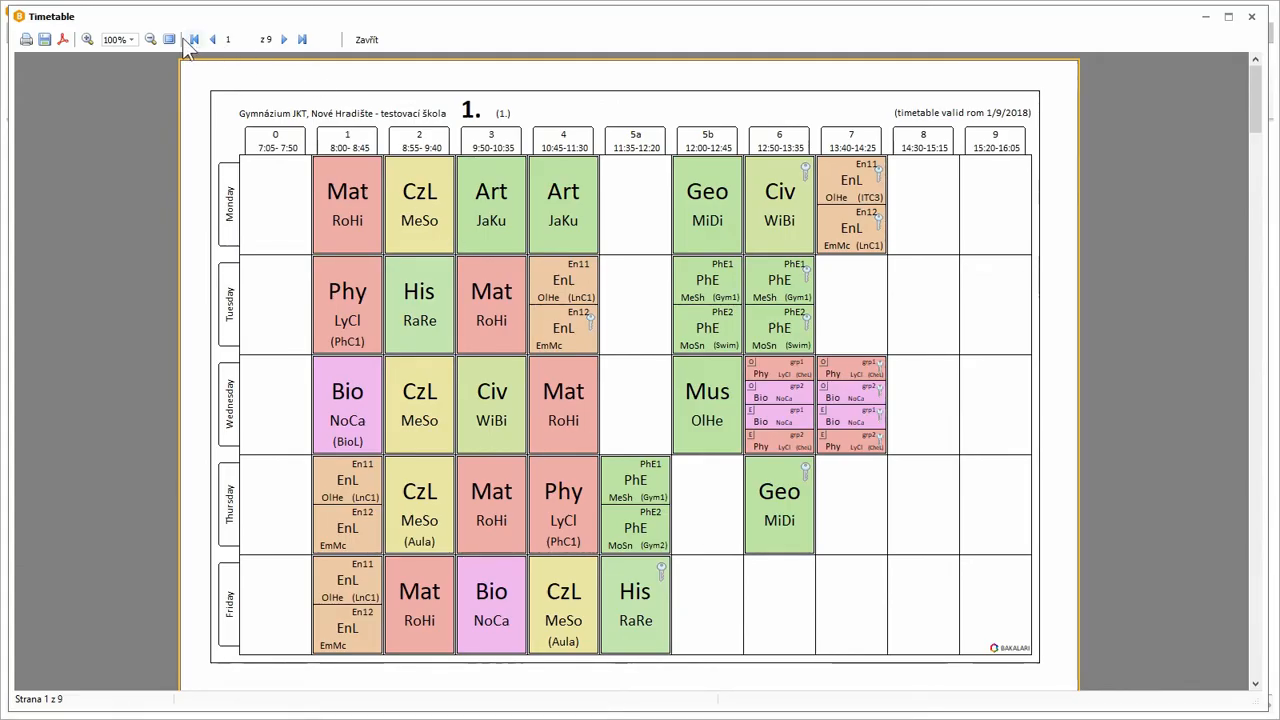
click(282, 40)
click(282, 40)
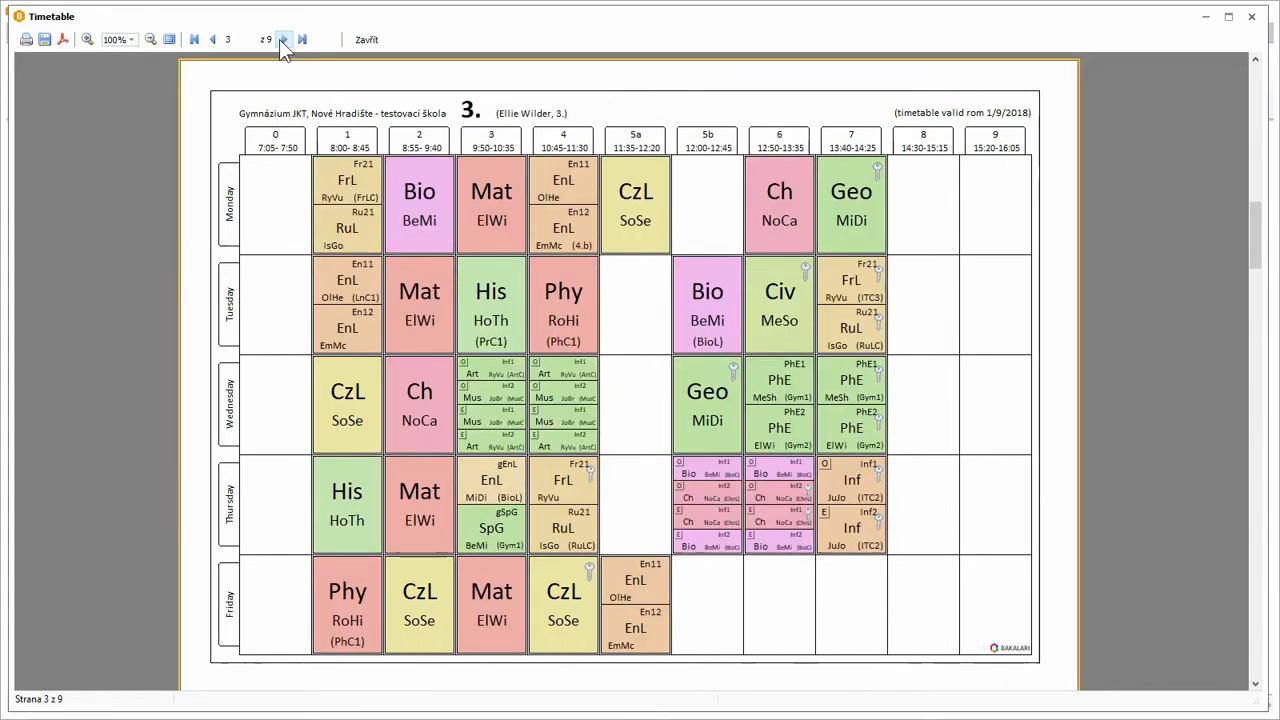
click(282, 40)
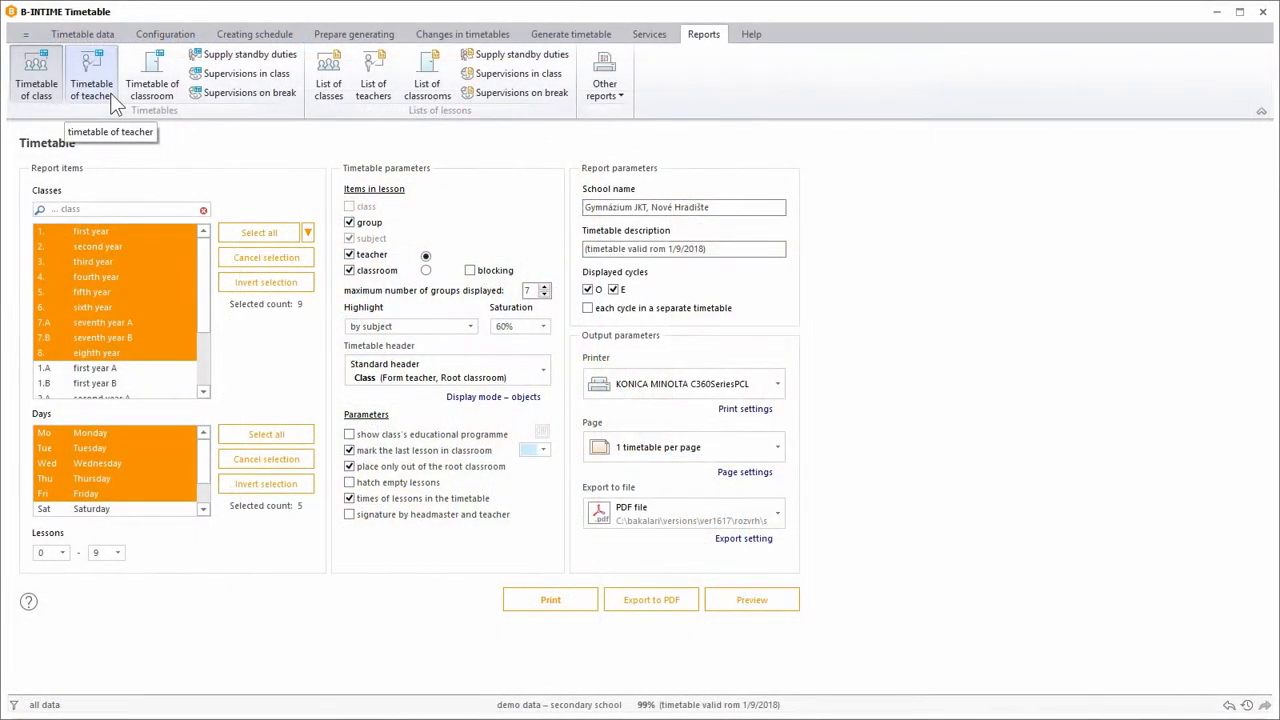
Open the teacher timetable report and keep the list of standby duties and supervisions turned on.
click(112, 100)
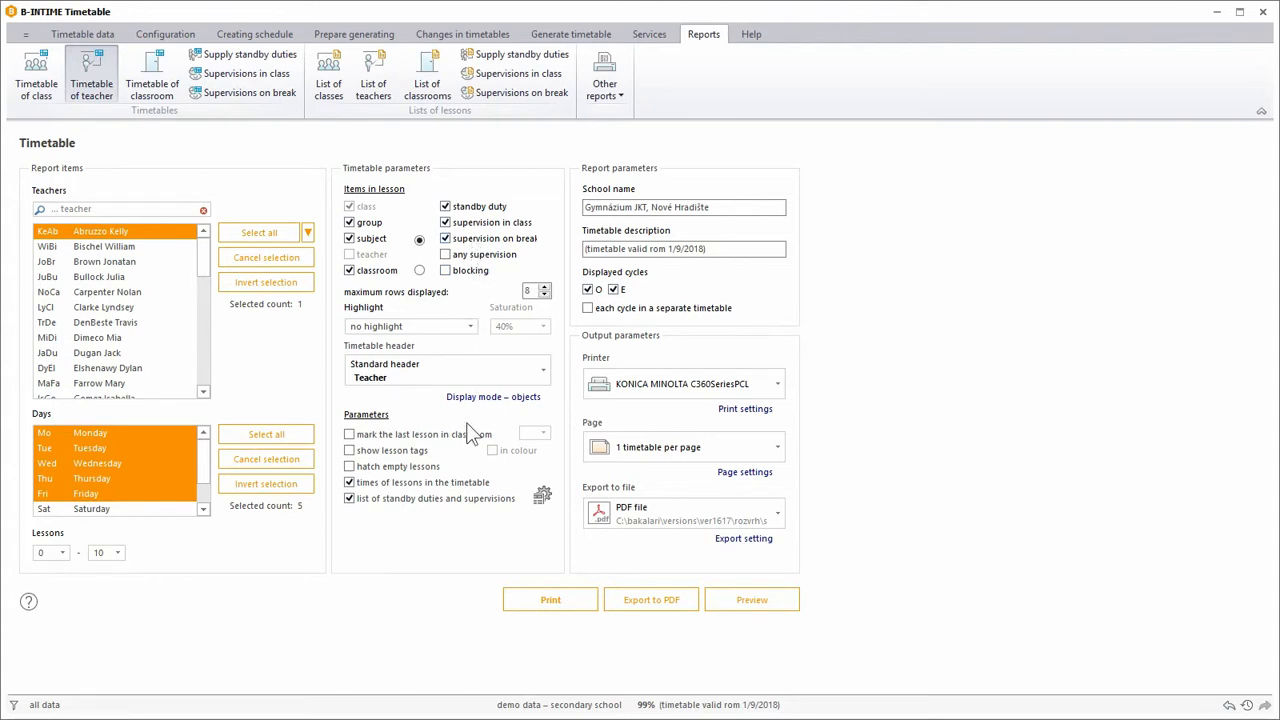
click(463, 500)
click(463, 500)
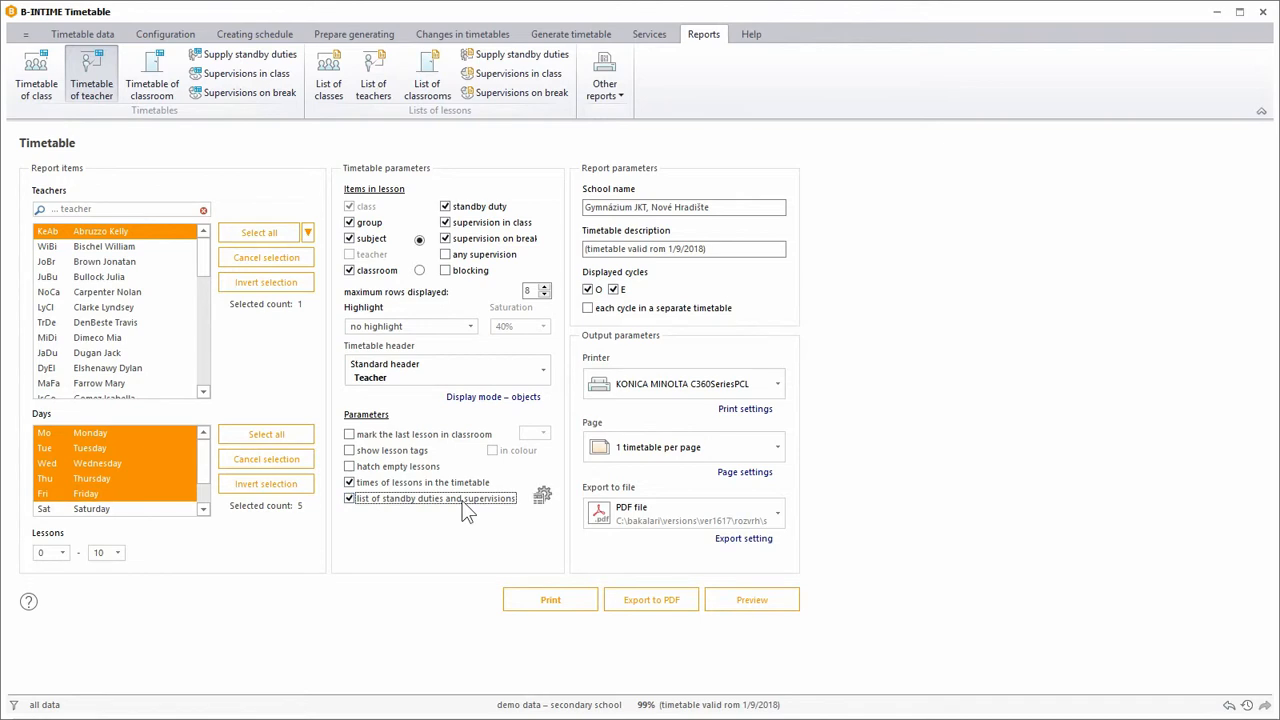
Accept the list settings with supply standby duty, supervision in class and supervision on break, and preview the selected teacher's timetable.
click(542, 495)
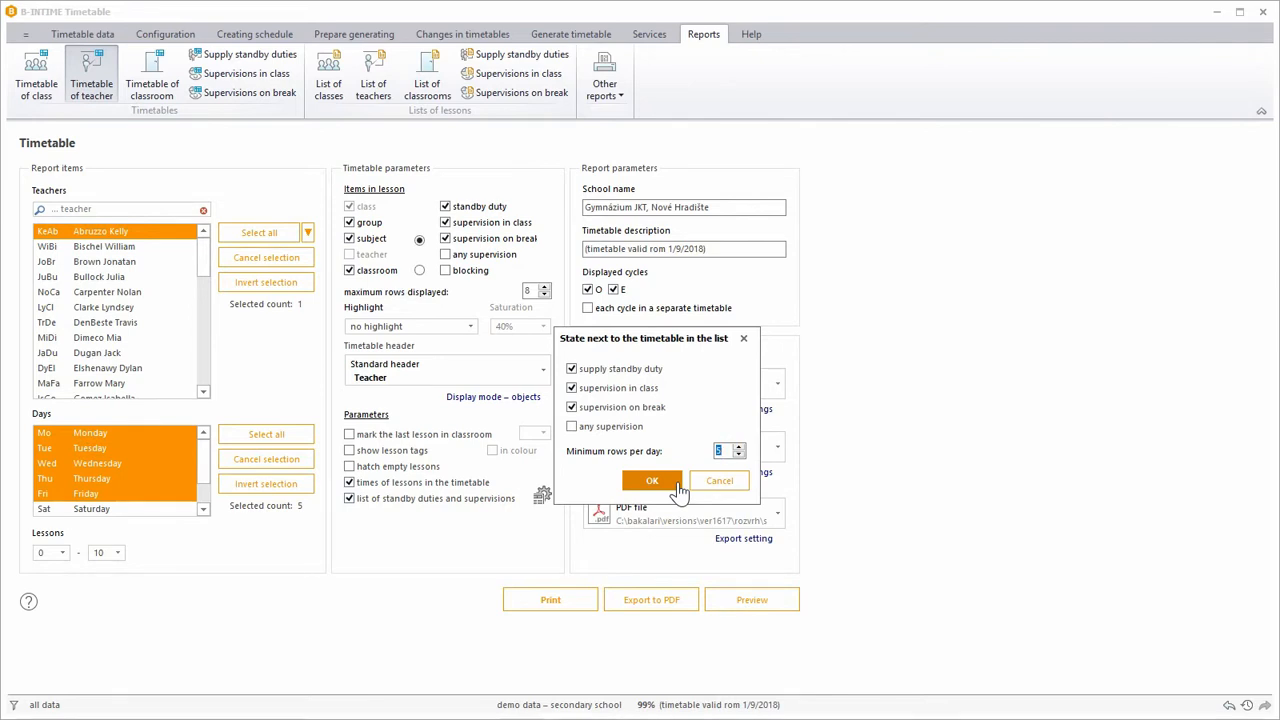
click(652, 481)
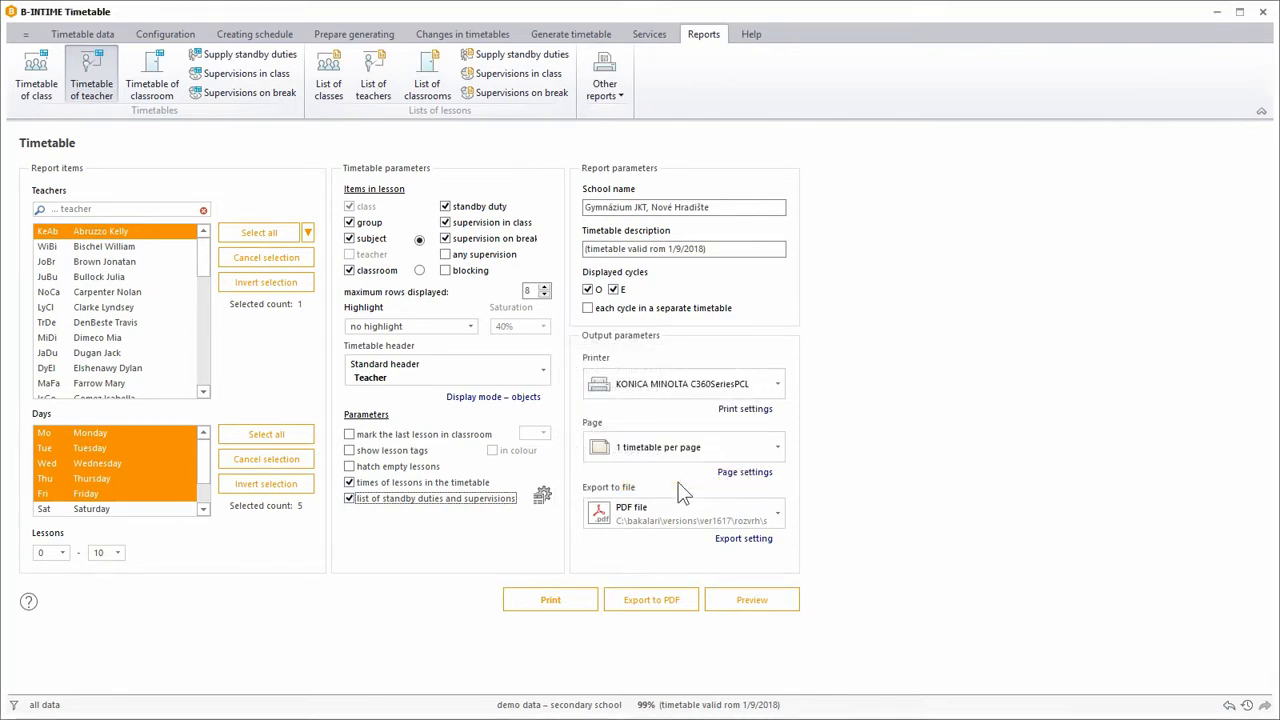
click(740, 603)
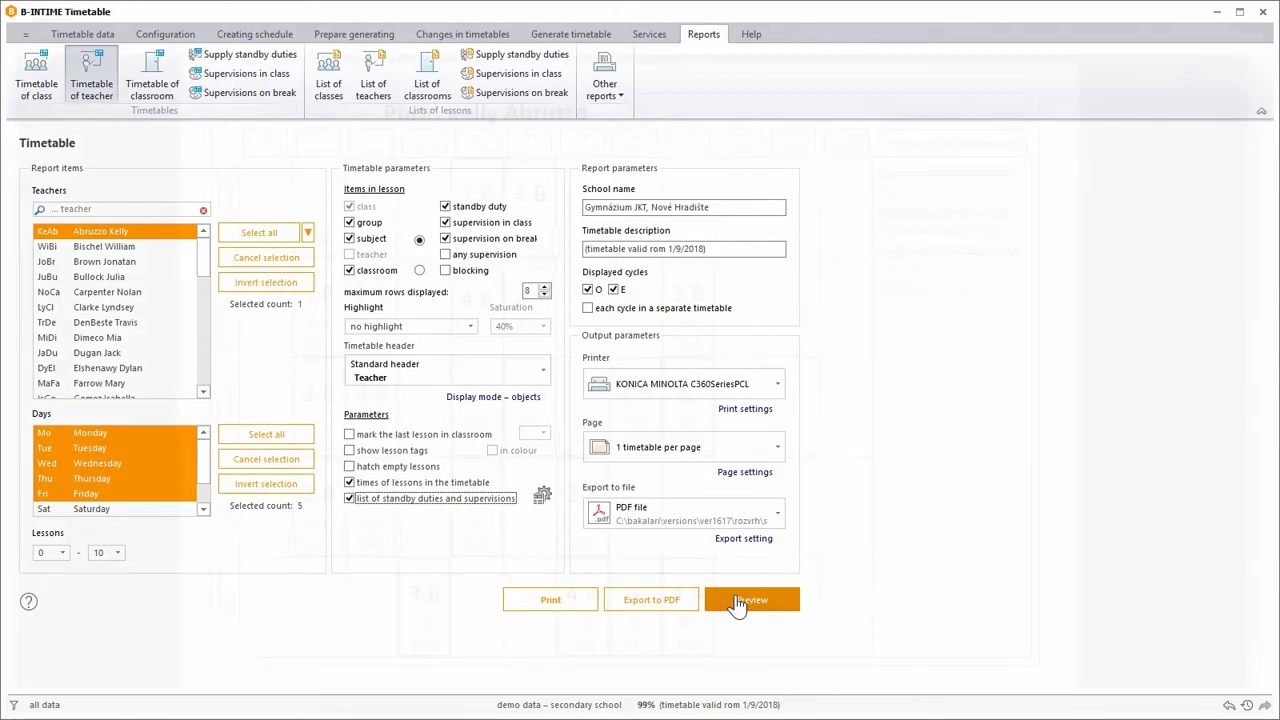